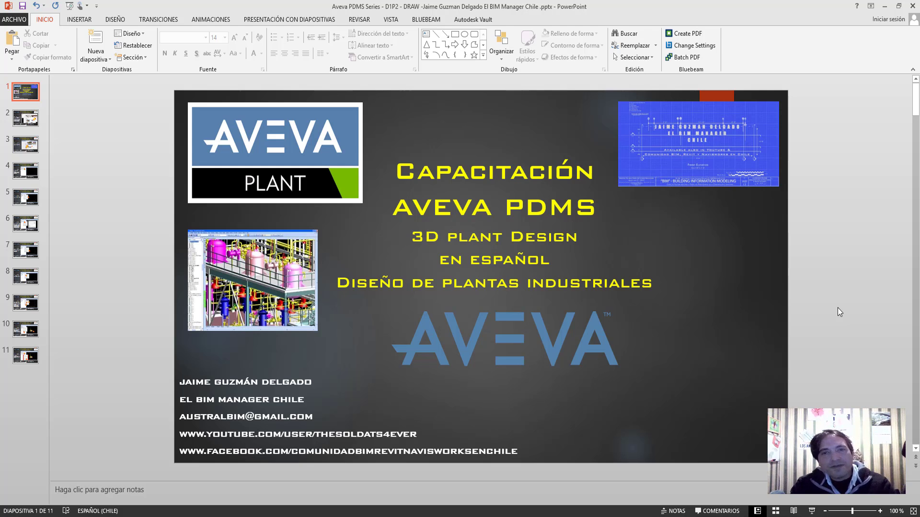
# Step: Scroll from the course title slide to slide 2, the AVEVA PDMS channel intro
pyautogui.scroll(-2, 837, 308)
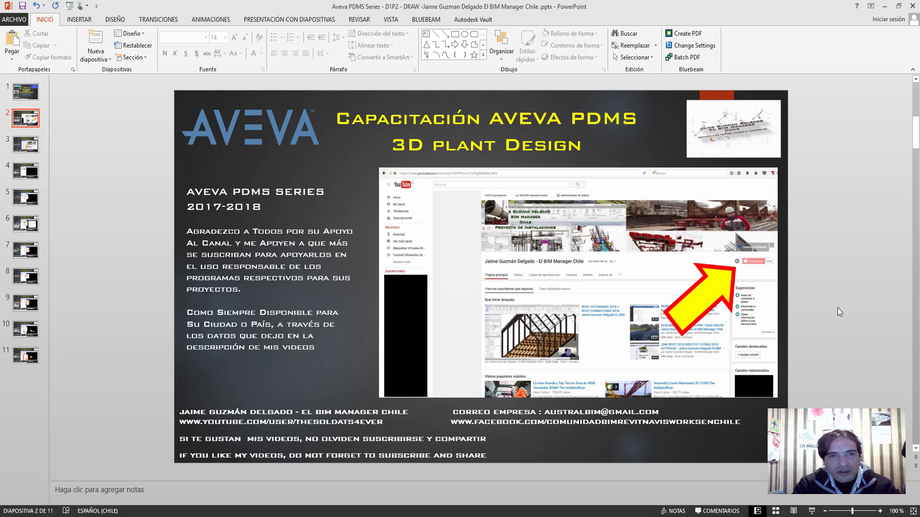
# Step: Scroll past slide 3 to slide 4, 'Crear Vistas en Aveva PDMS'
pyautogui.scroll(-1, 837, 308)
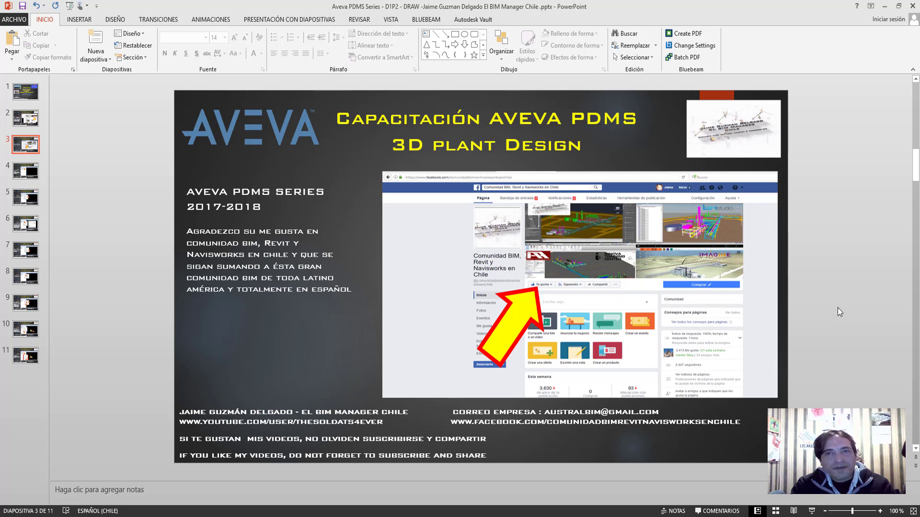
pyautogui.scroll(-2, 837, 308)
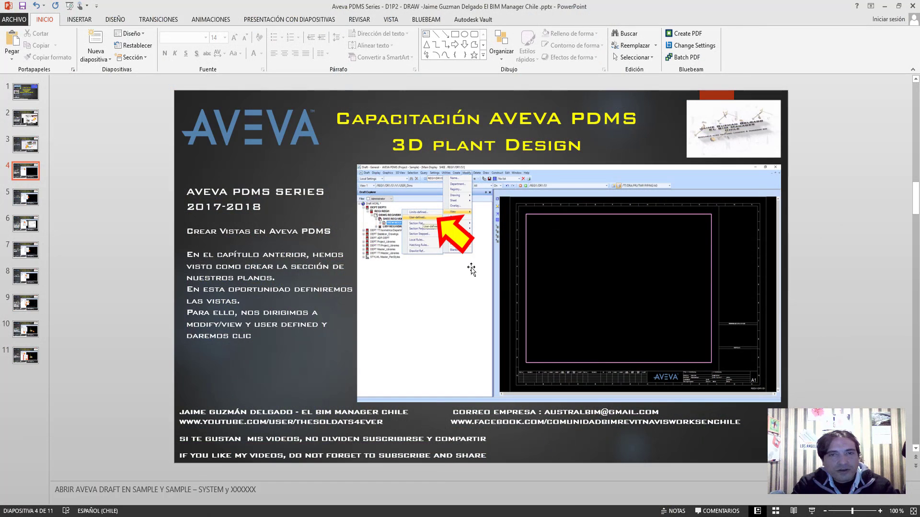
# Step: Switch to the D1P1 deck, scroll to slide 5 on creating drawings, then bring up AVEVA PDMS Draft
pyautogui.scroll(2, 805, 306)
pyautogui.scroll(-1, 806, 307)
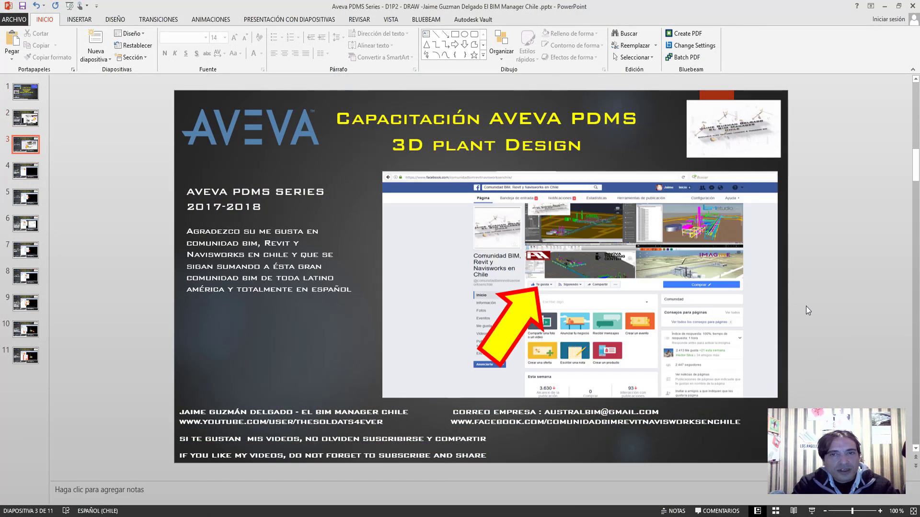
pyautogui.scroll(-1, 805, 306)
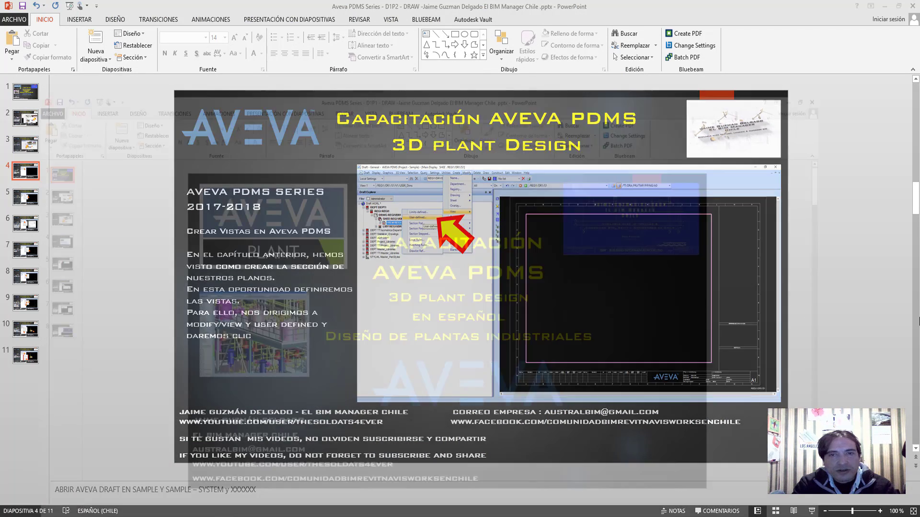
pyautogui.click(363, 489)
pyautogui.scroll(-2, 479, 276)
pyautogui.scroll(-1, 918, 321)
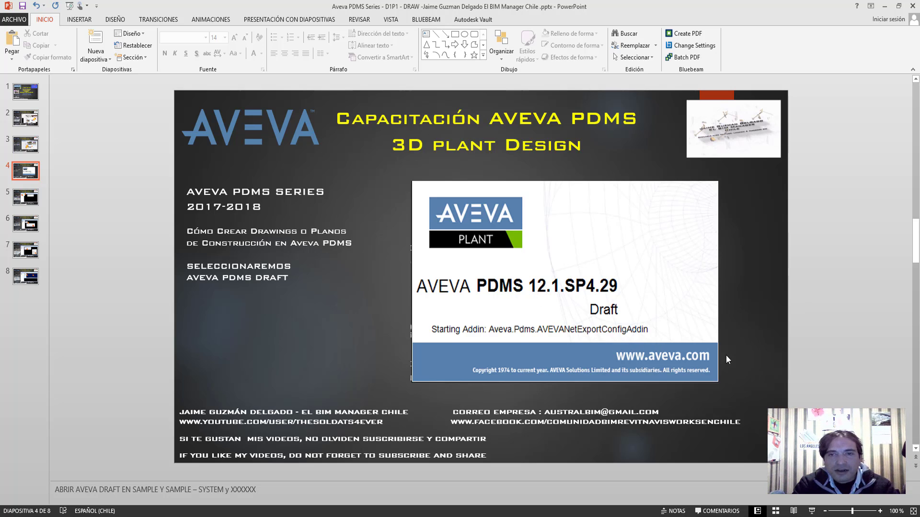
pyautogui.scroll(-1, 726, 355)
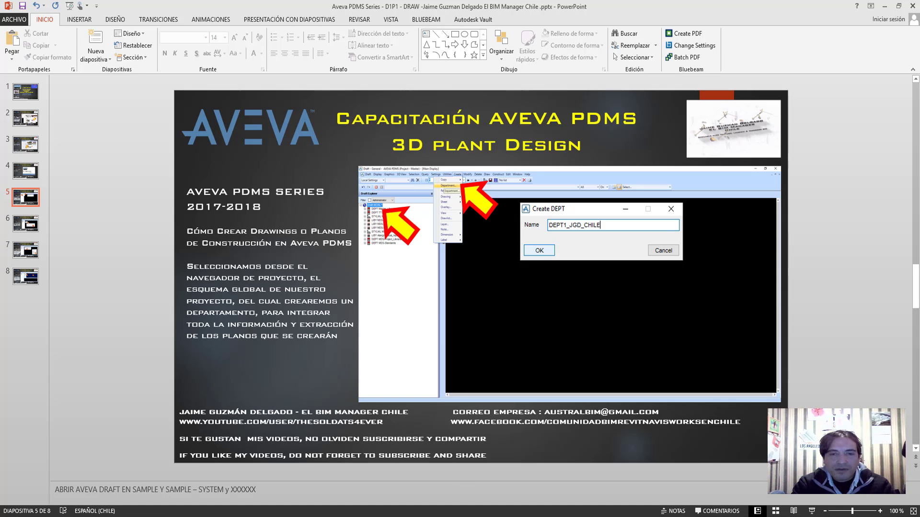
pyautogui.hotkey('alt', 'Tab')
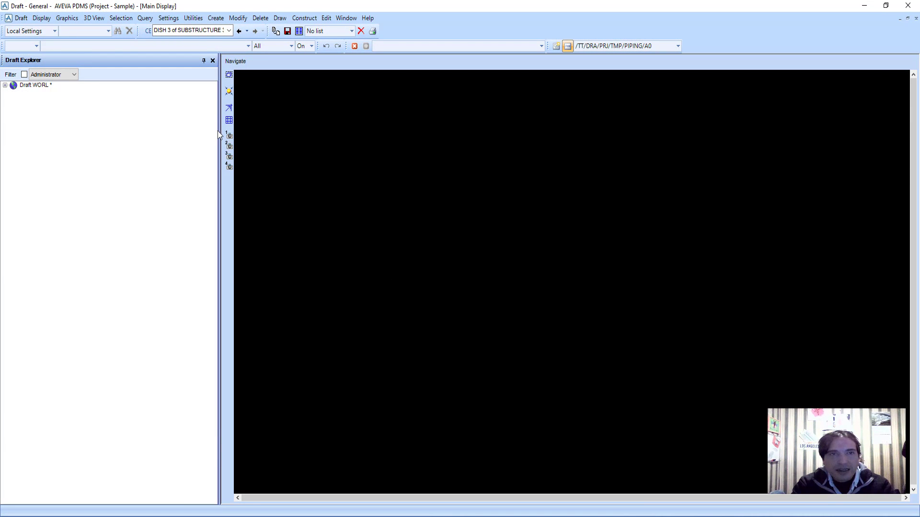
# Step: Narrow the Draft Explorer panel and show the Modules list with Monitor, Admin, Design, Isodraft, Spooler
pyautogui.moveTo(219, 135)
pyautogui.mouseDown()
pyautogui.moveTo(185, 135)
pyautogui.moveTo(200, 134)
pyautogui.mouseUp()
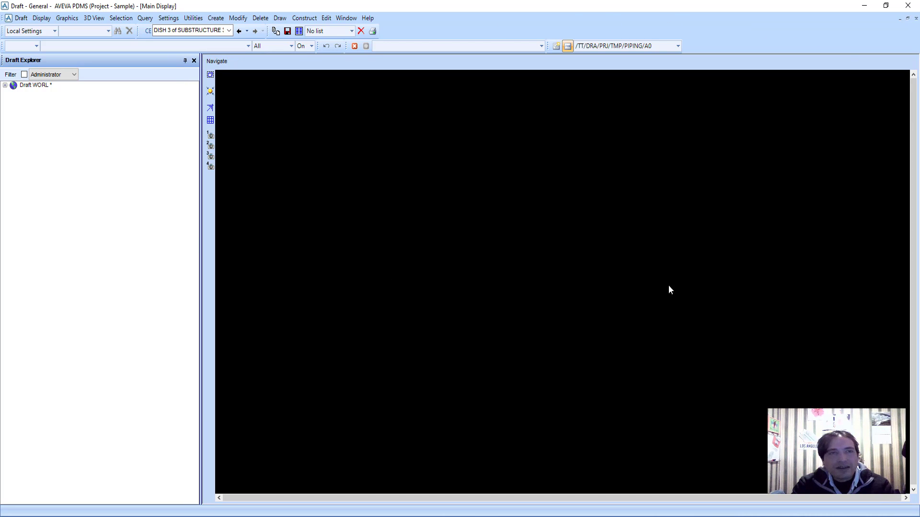
pyautogui.click(19, 21)
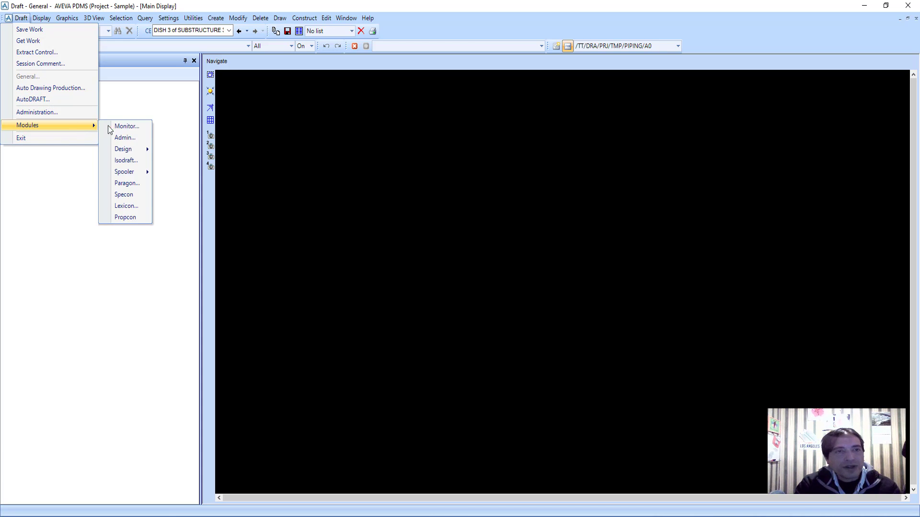
pyautogui.moveTo(27, 125)
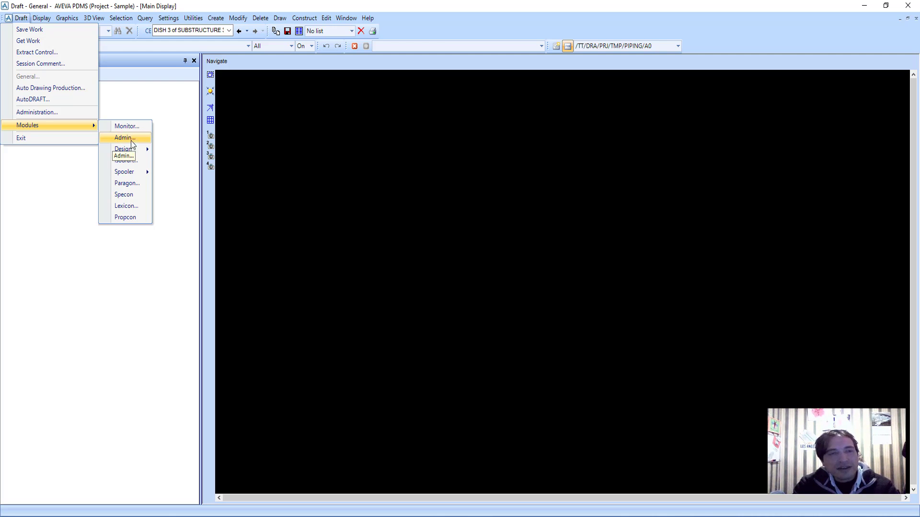
pyautogui.moveTo(123, 148)
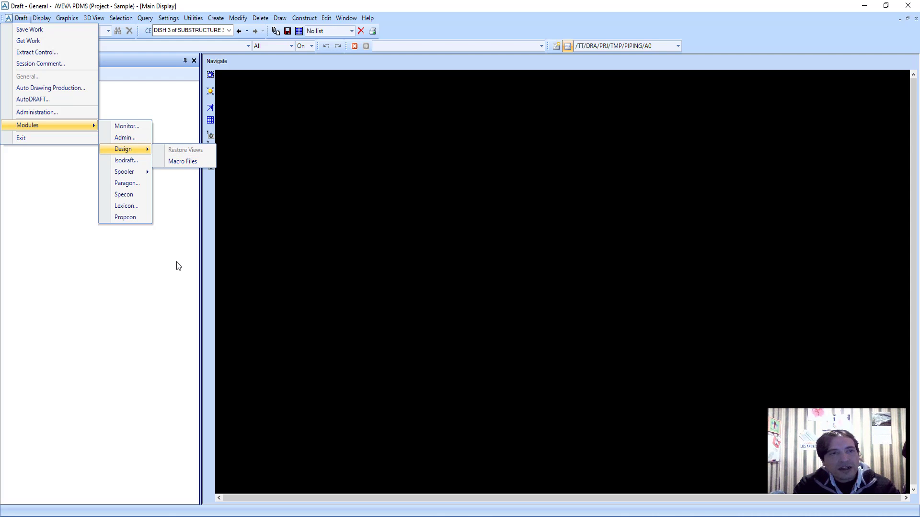
# Step: Dismiss the module list, widen the explorer, and select the expanded Draft world
pyautogui.click(176, 262)
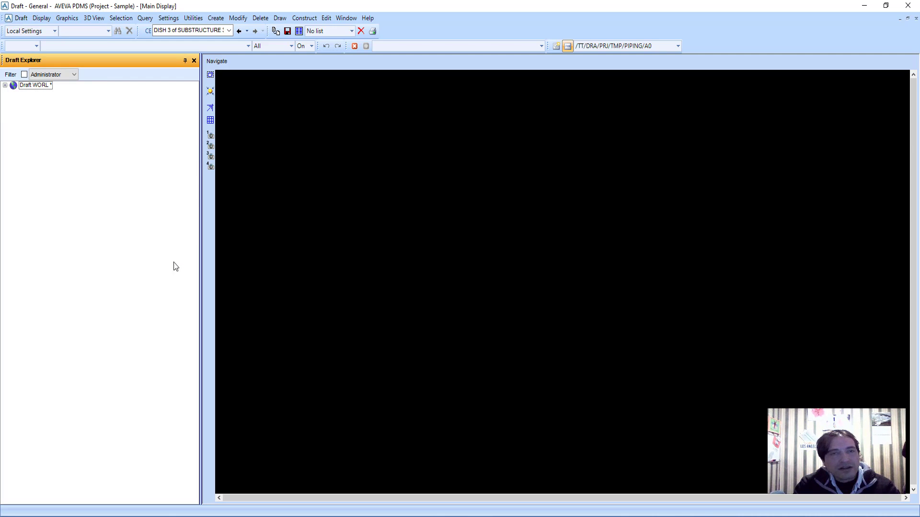
pyautogui.click(5, 85)
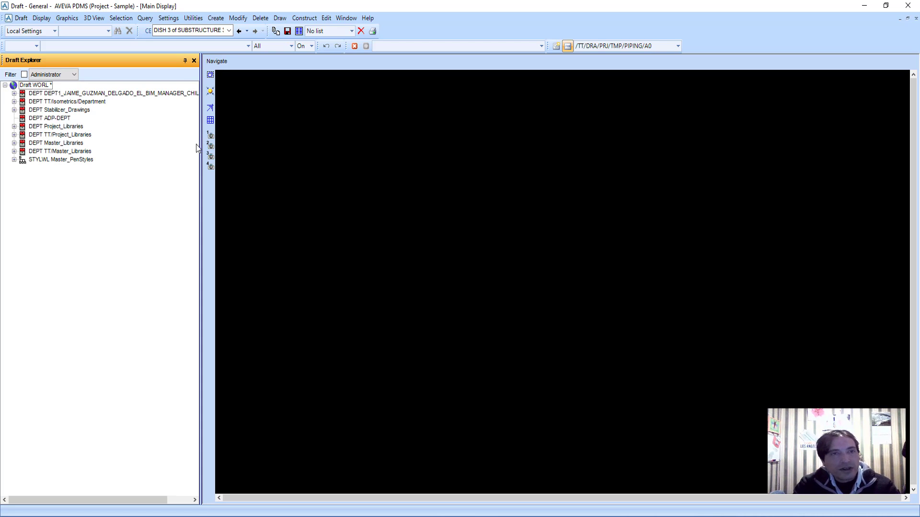
pyautogui.moveTo(201, 137)
pyautogui.mouseDown()
pyautogui.moveTo(226, 131)
pyautogui.moveTo(212, 131)
pyautogui.mouseUp()
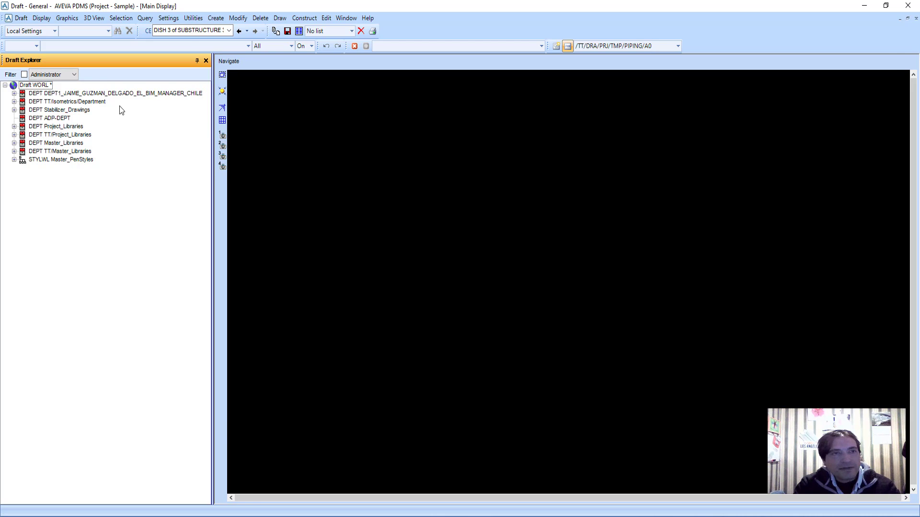
pyautogui.click(40, 87)
pyautogui.doubleClick(38, 86)
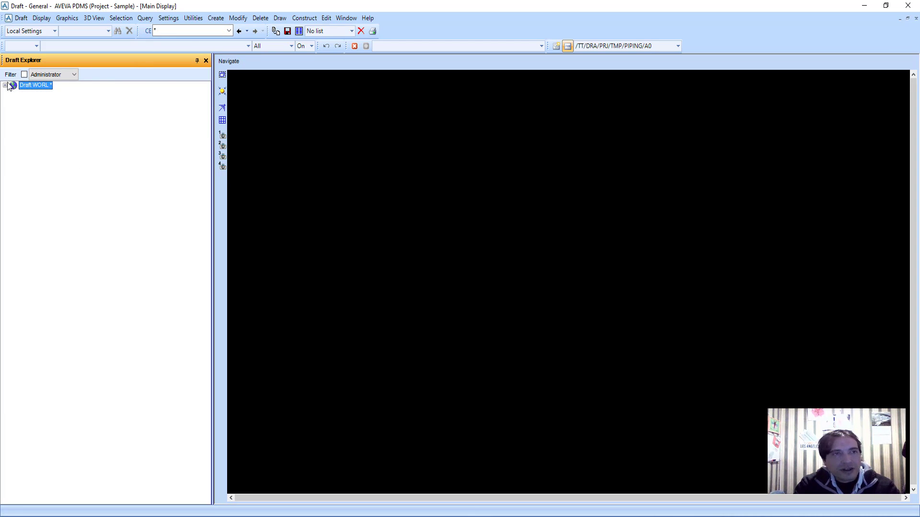
pyautogui.click(6, 86)
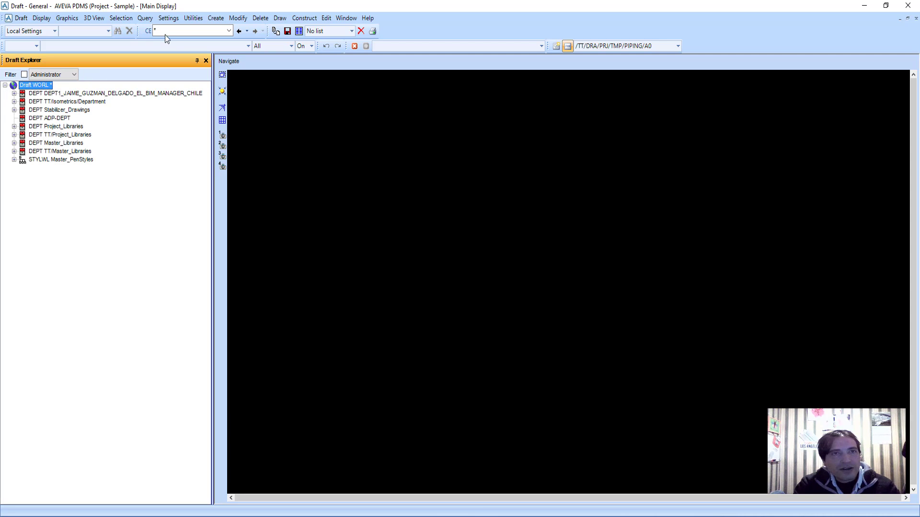
# Step: Create a department under the Draft world named DEPT1_JGD_CHILE
pyautogui.click(217, 23)
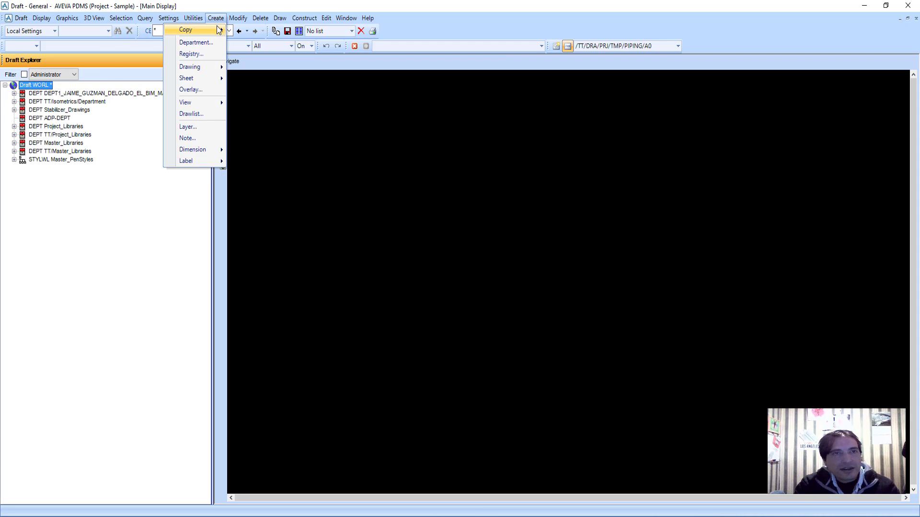
pyautogui.moveTo(189, 66)
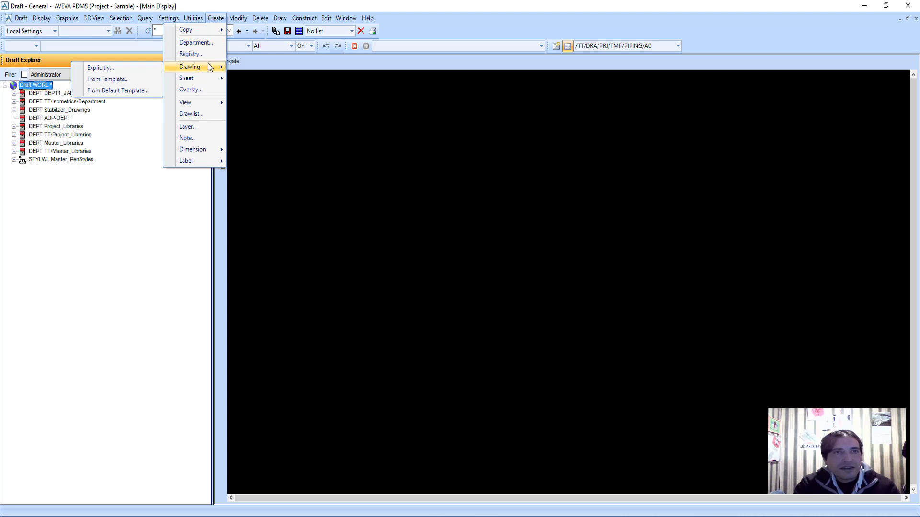
pyautogui.click(203, 42)
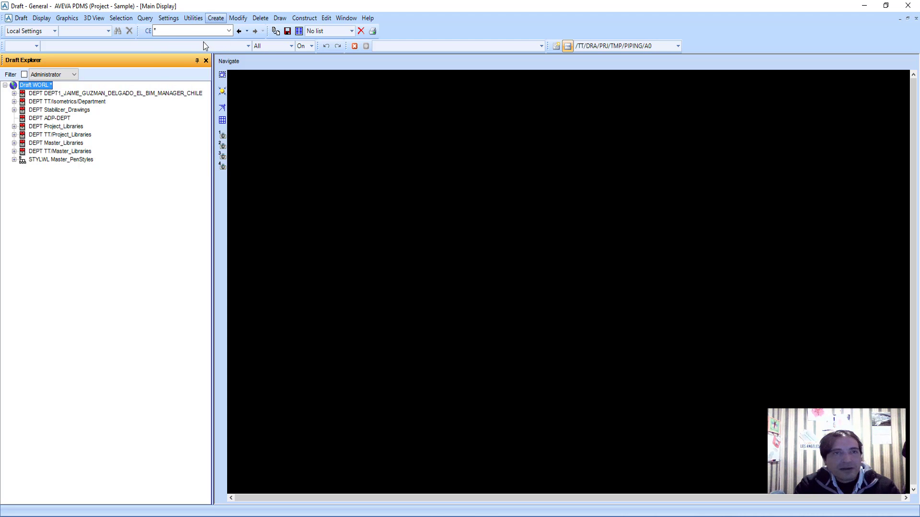
pyautogui.moveTo(62, 8)
pyautogui.mouseDown()
pyautogui.moveTo(207, 122)
pyautogui.moveTo(225, 188)
pyautogui.mouseUp()
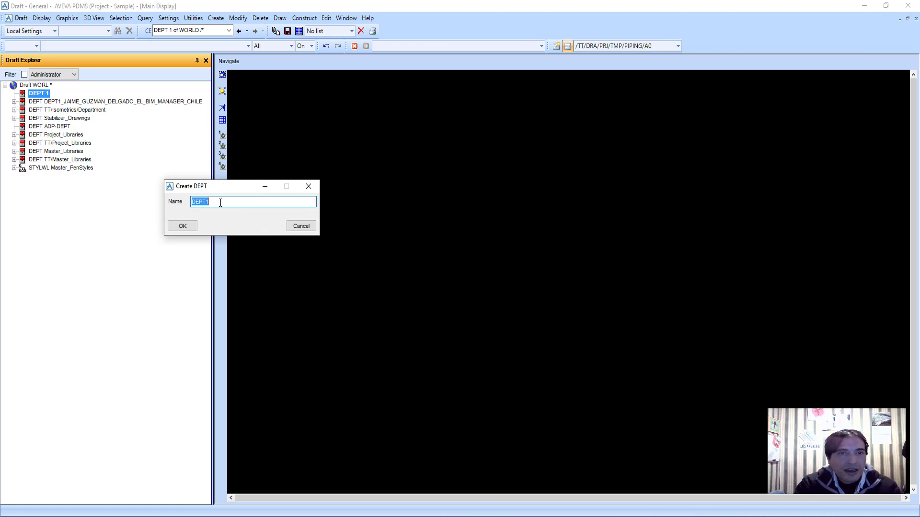
pyautogui.click(220, 202)
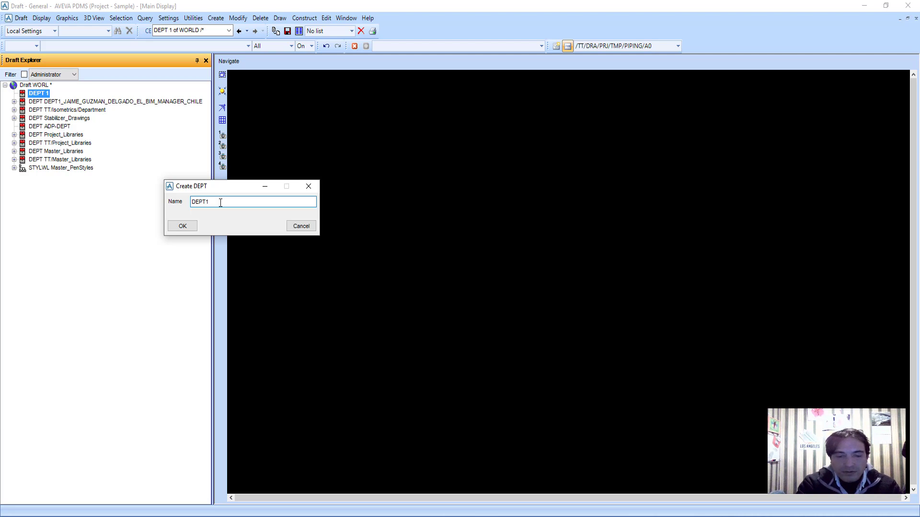
pyautogui.write('_JGD')
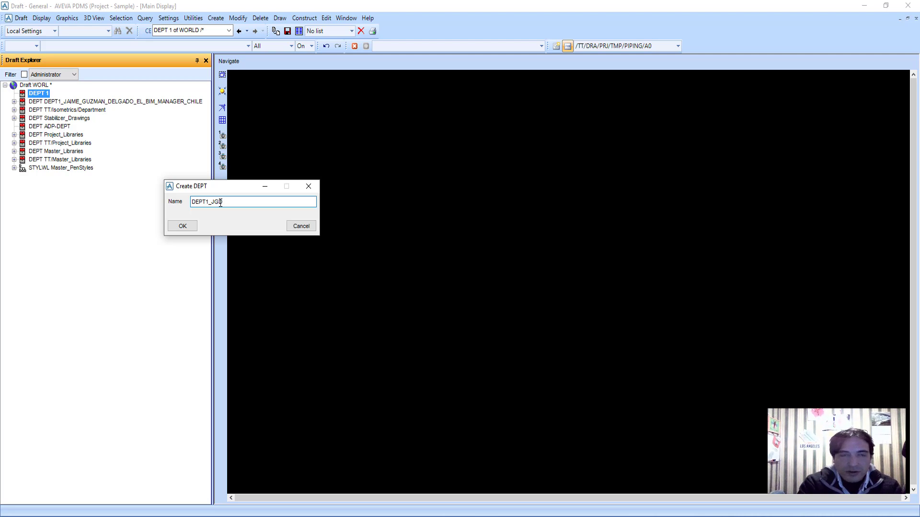
pyautogui.write('_C')
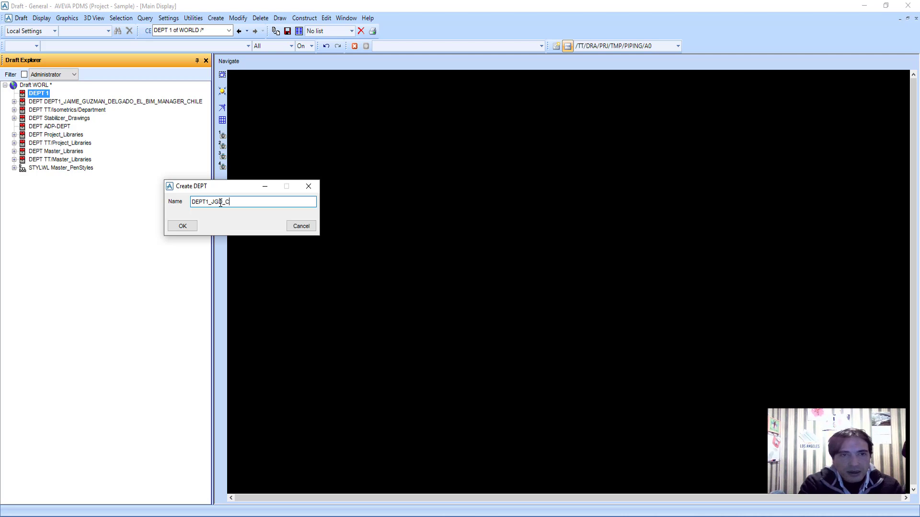
pyautogui.write('HILE')
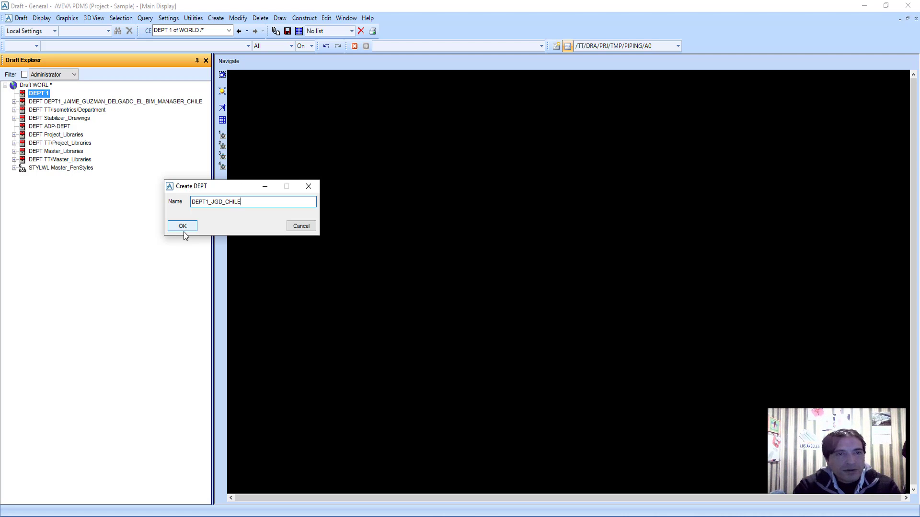
pyautogui.click(183, 231)
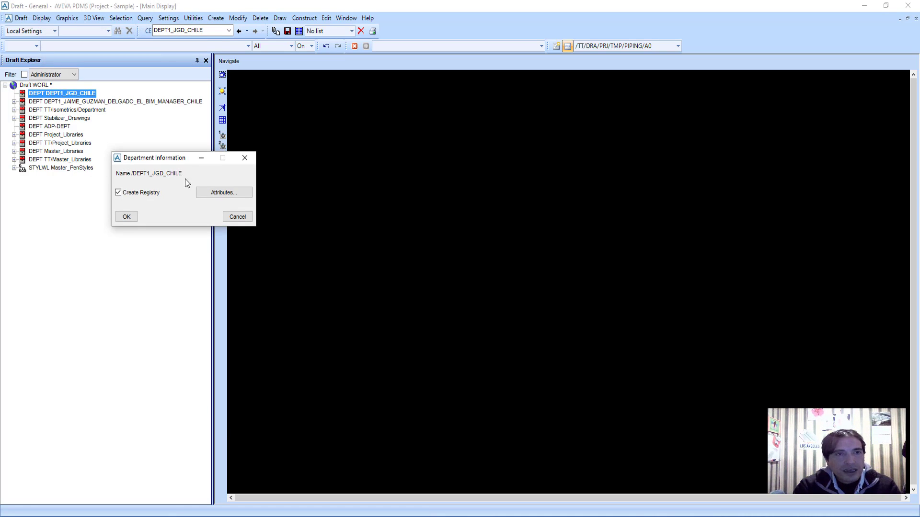
pyautogui.moveTo(172, 158); pyautogui.dragTo(316, 177)
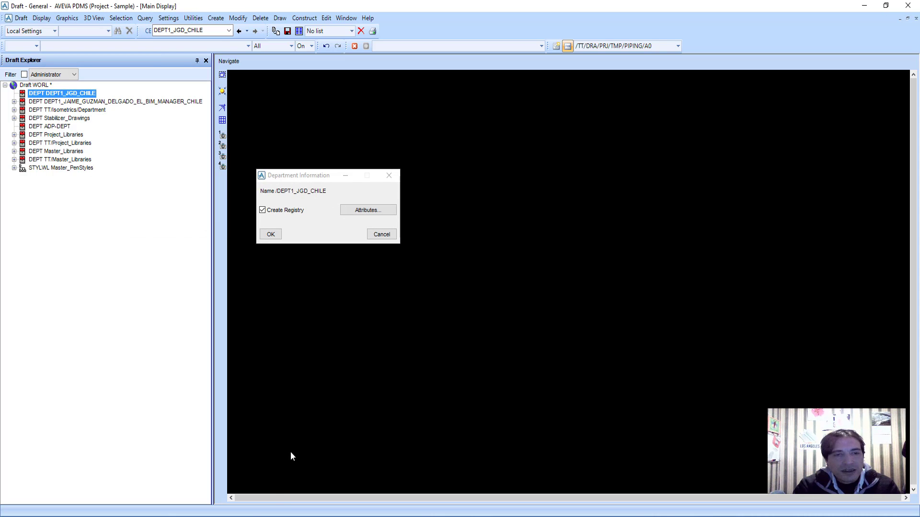
pyautogui.click(223, 510)
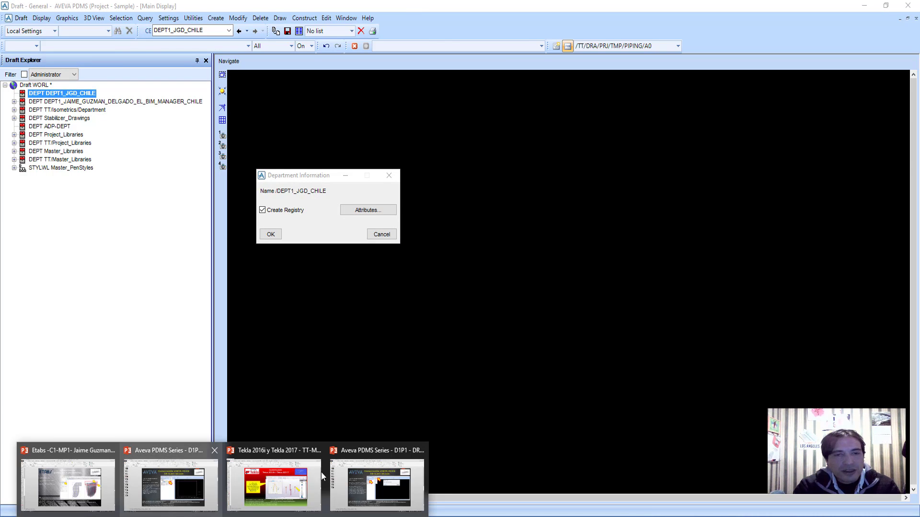
pyautogui.click(395, 464)
pyautogui.scroll(-1, 306, 366)
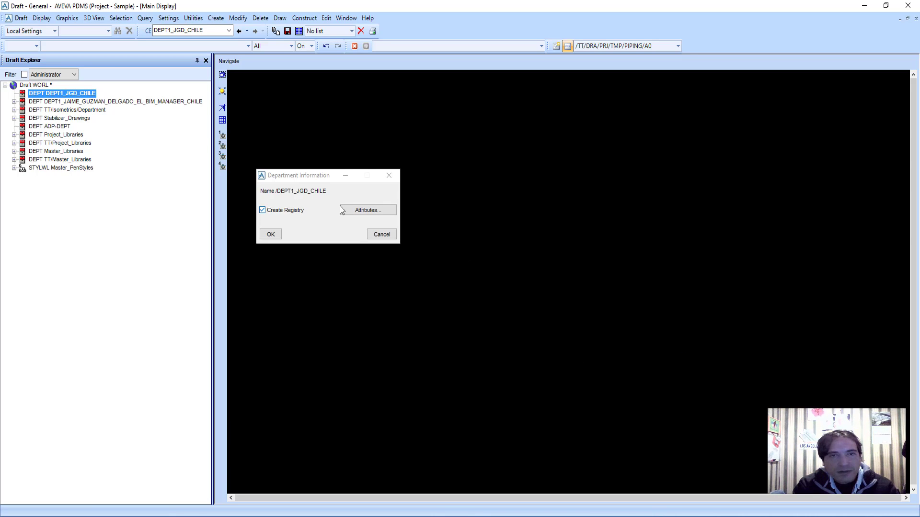
# Step: In Department Attributes, set sheet size A1 (841 × 594 mm), keeping Millimetres distance units
pyautogui.moveTo(344, 175); pyautogui.dragTo(324, 164)
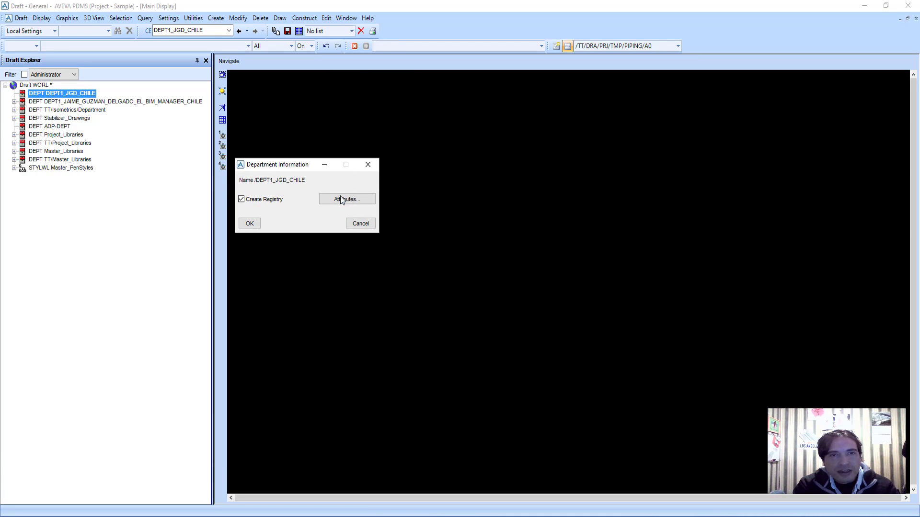
pyautogui.click(369, 200)
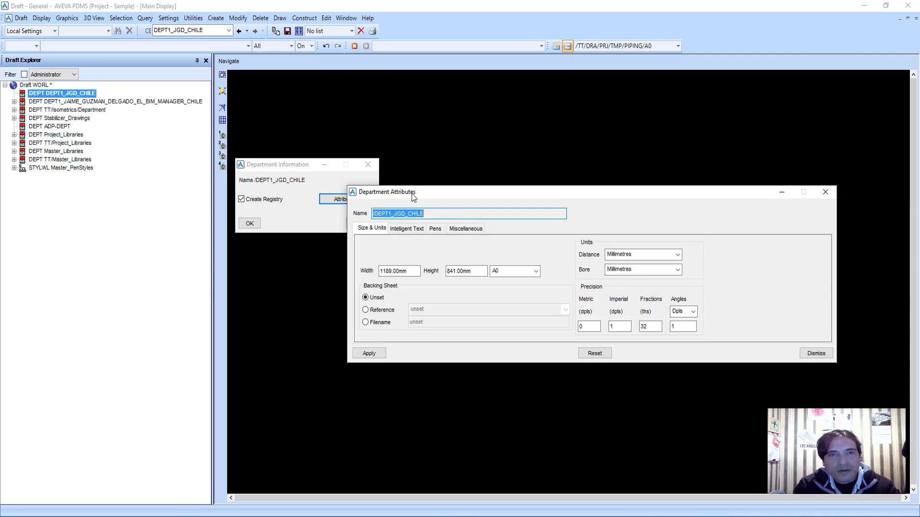
pyautogui.moveTo(413, 192)
pyautogui.mouseDown()
pyautogui.moveTo(381, 263)
pyautogui.moveTo(331, 258)
pyautogui.mouseUp()
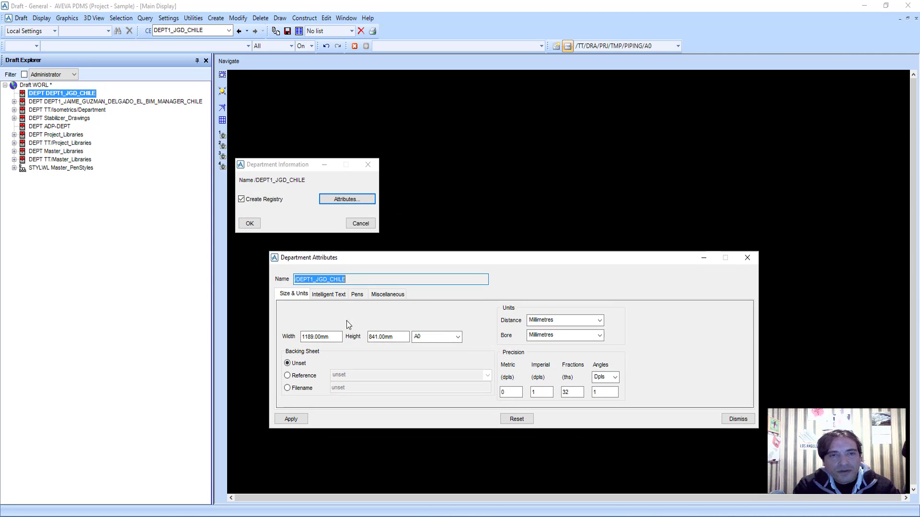
pyautogui.click(458, 337)
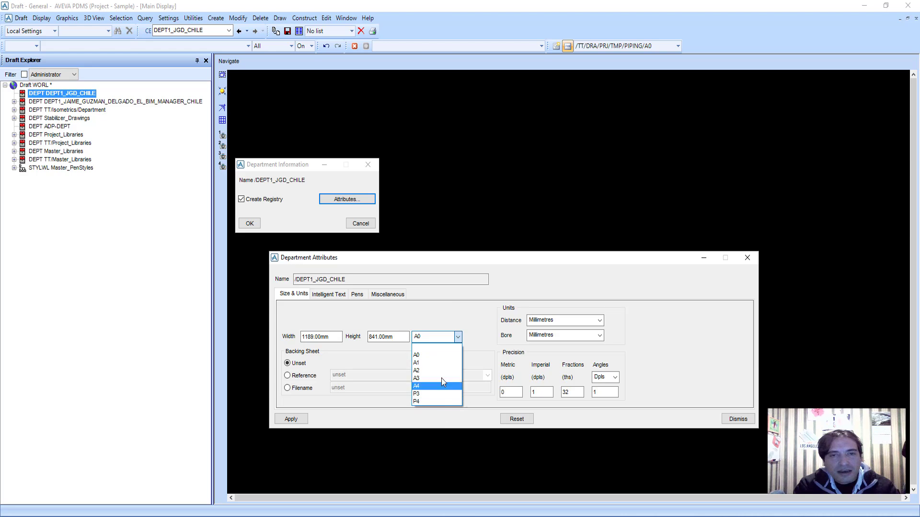
pyautogui.click(424, 256)
pyautogui.moveTo(407, 257); pyautogui.dragTo(371, 242)
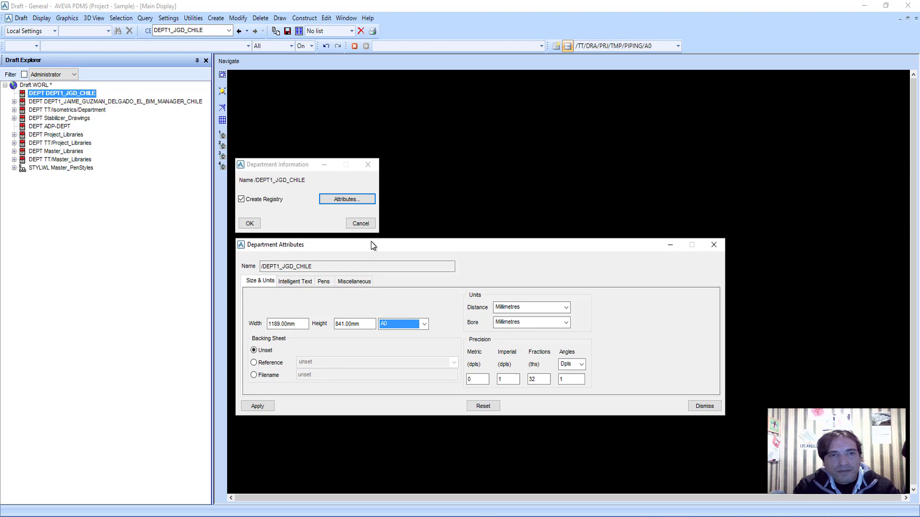
pyautogui.click(417, 326)
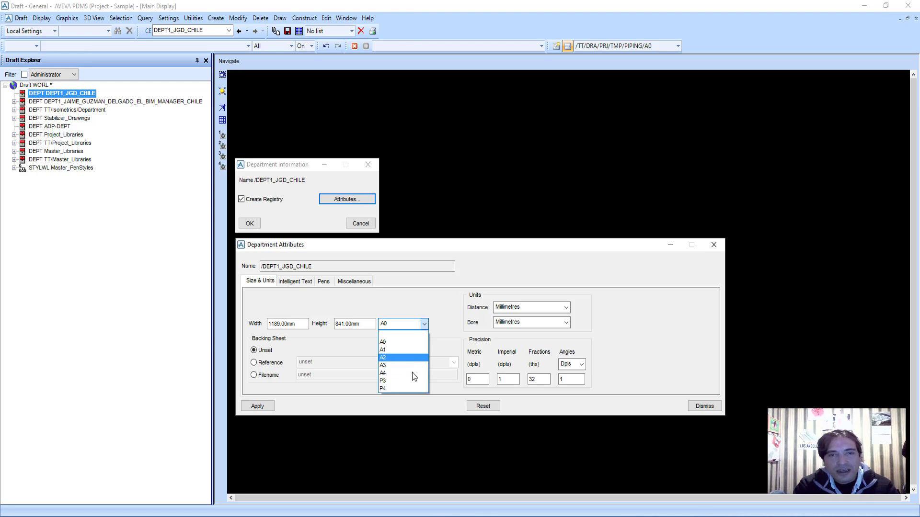
pyautogui.click(395, 350)
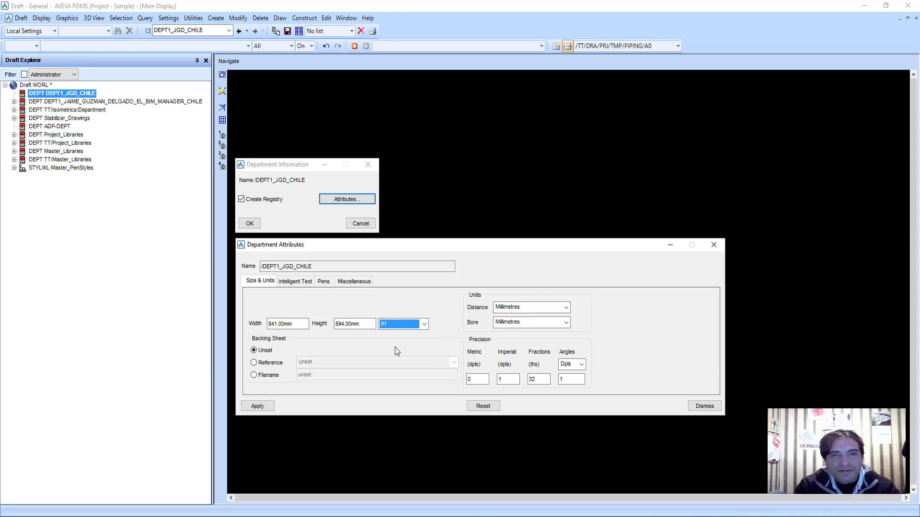
pyautogui.click(544, 307)
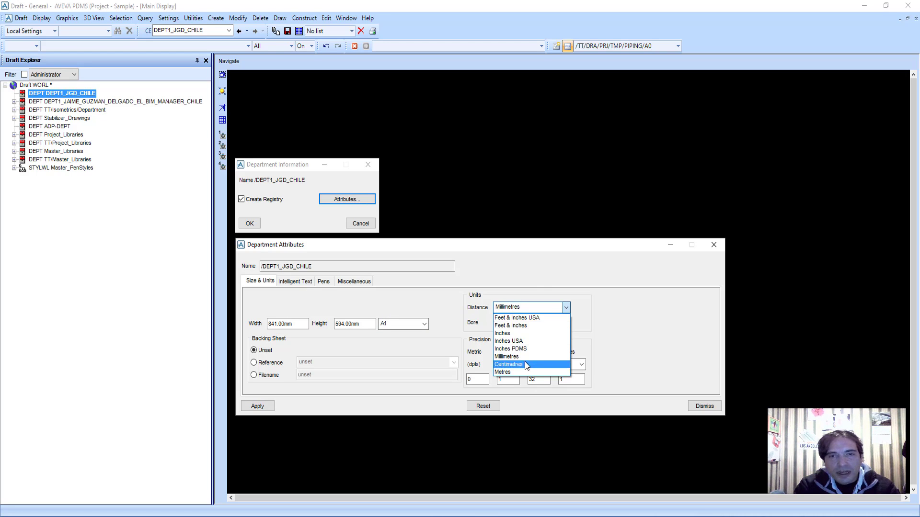
pyautogui.click(541, 307)
# Step: Set the department's positional code words to XYZ format instead of ENU
pyautogui.click(294, 281)
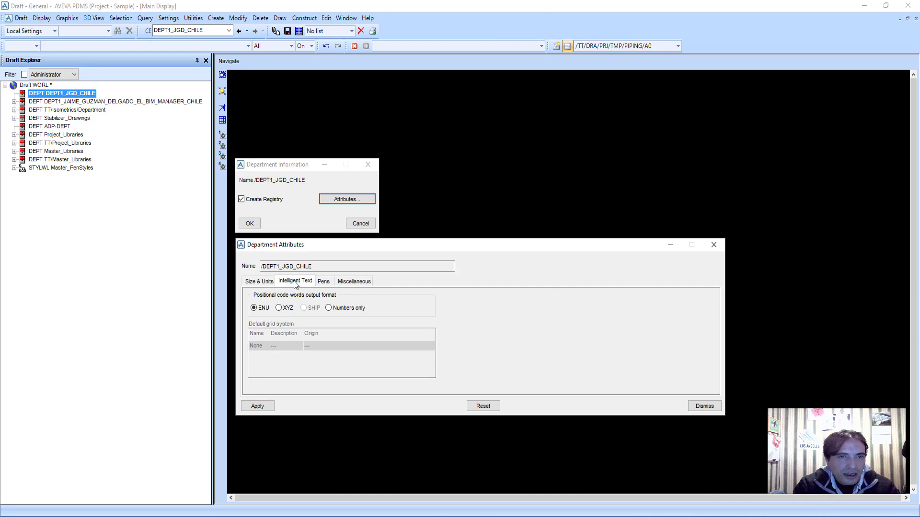
pyautogui.click(279, 310)
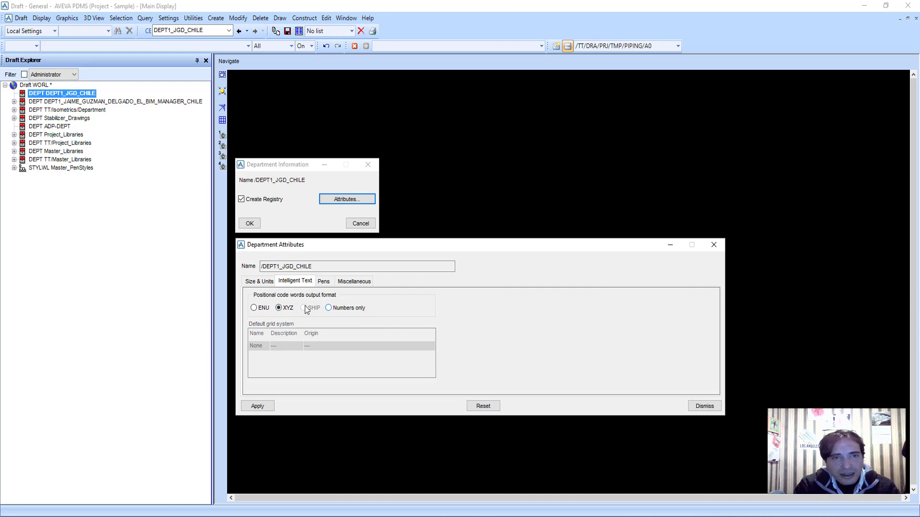
pyautogui.moveTo(255, 307)
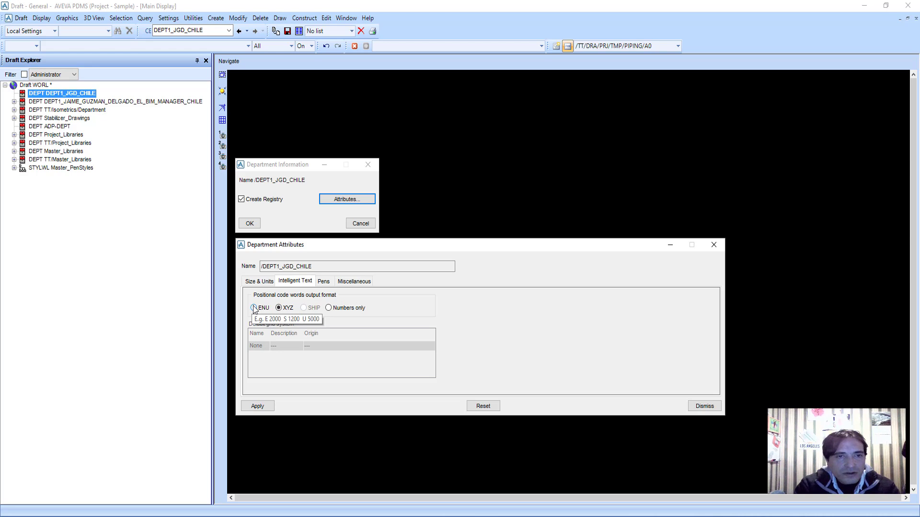
pyautogui.click(323, 281)
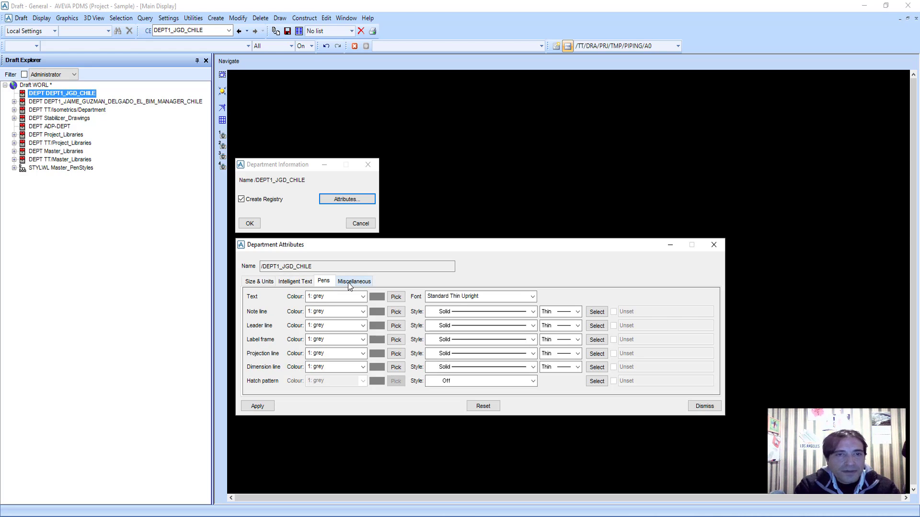
pyautogui.click(350, 283)
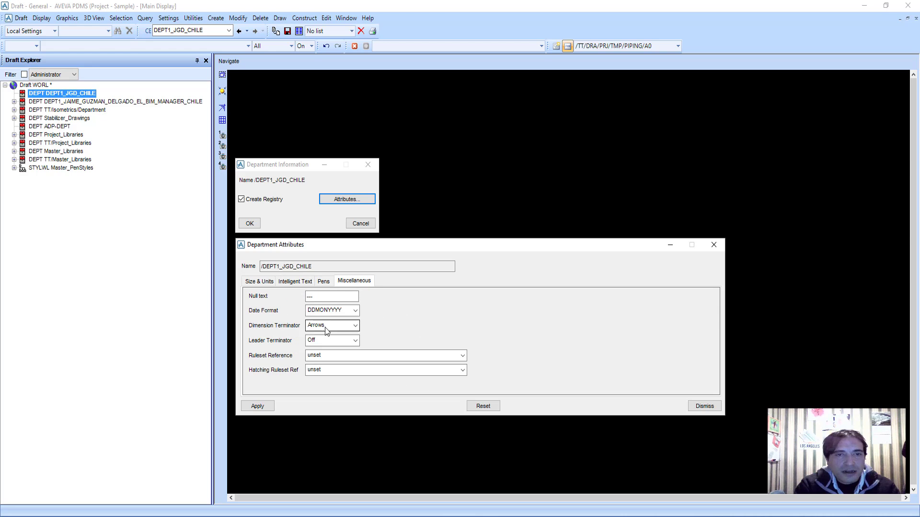
pyautogui.click(322, 285)
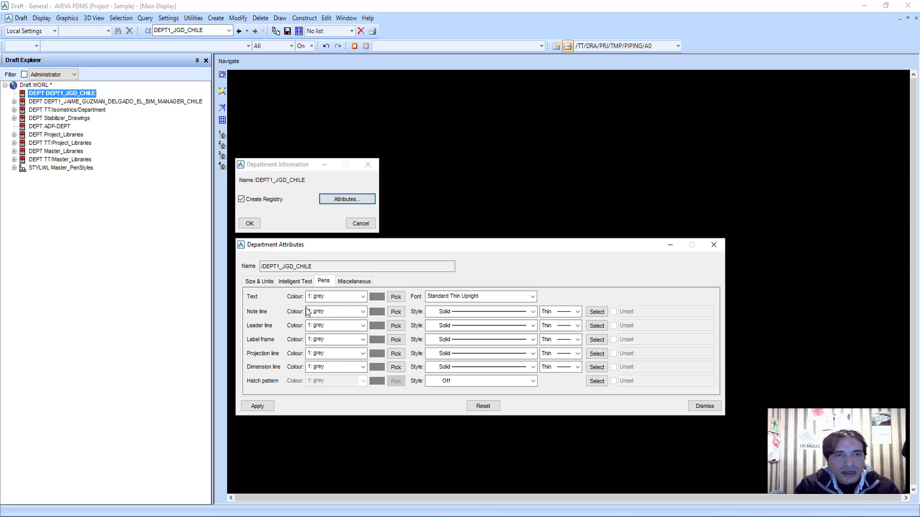
# Step: Review pen defaults, keeping 1: grey text, Standard Thin Upright font and unchanged note line style
pyautogui.click(335, 297)
pyautogui.click(270, 309)
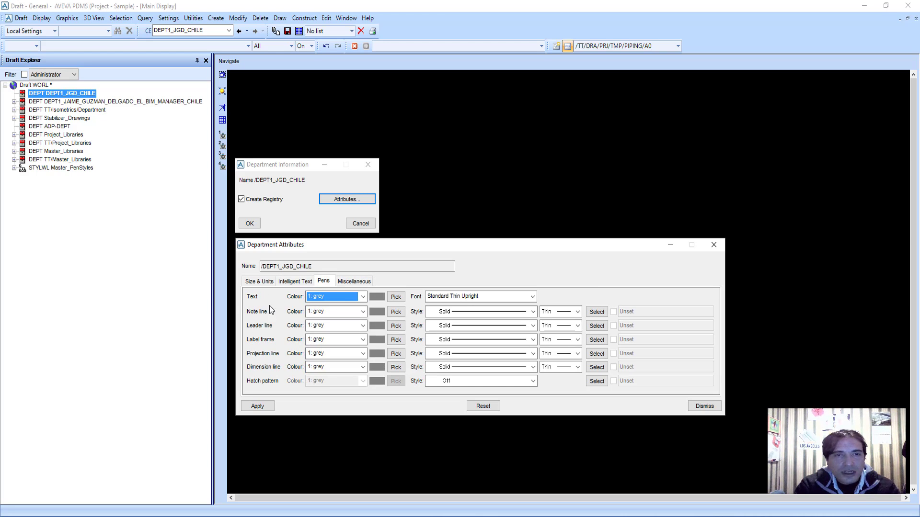
pyautogui.click(363, 297)
pyautogui.click(316, 307)
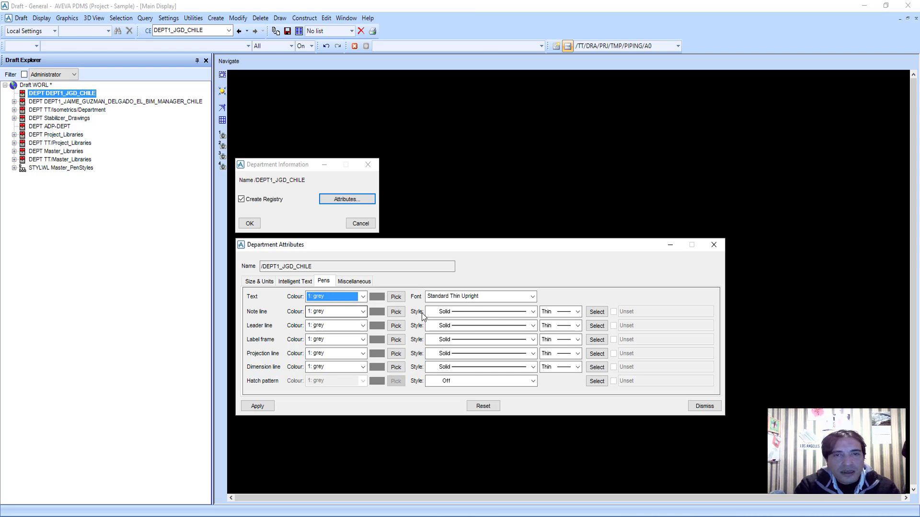
pyautogui.click(496, 297)
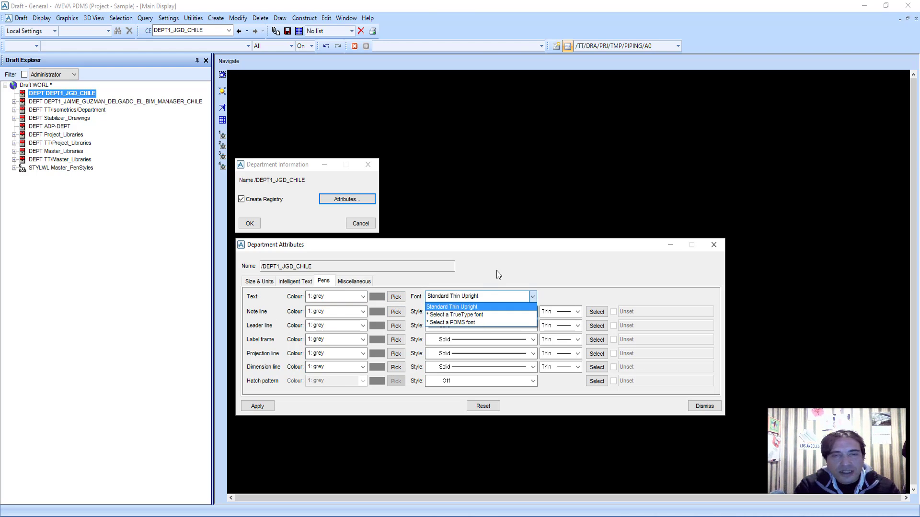
pyautogui.click(496, 270)
pyautogui.click(479, 311)
pyautogui.scroll(-2, 498, 341)
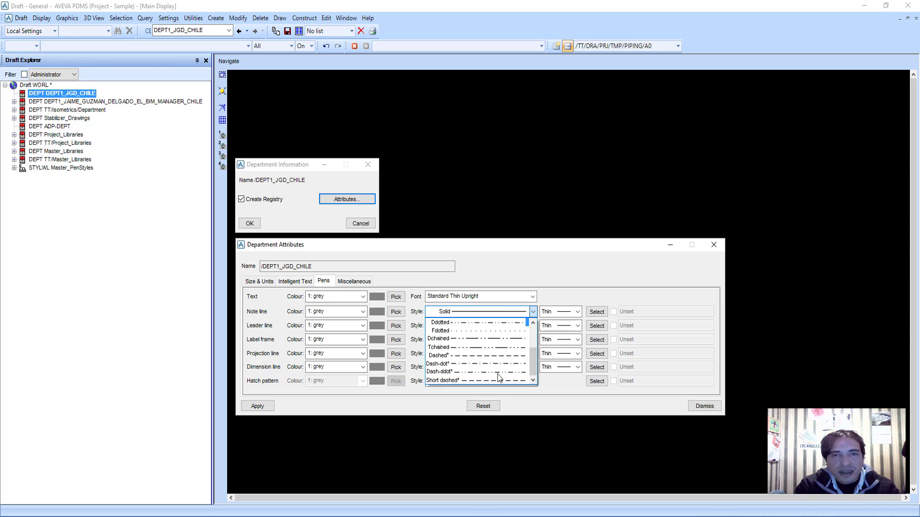
pyautogui.scroll(2, 484, 361)
pyautogui.click(530, 271)
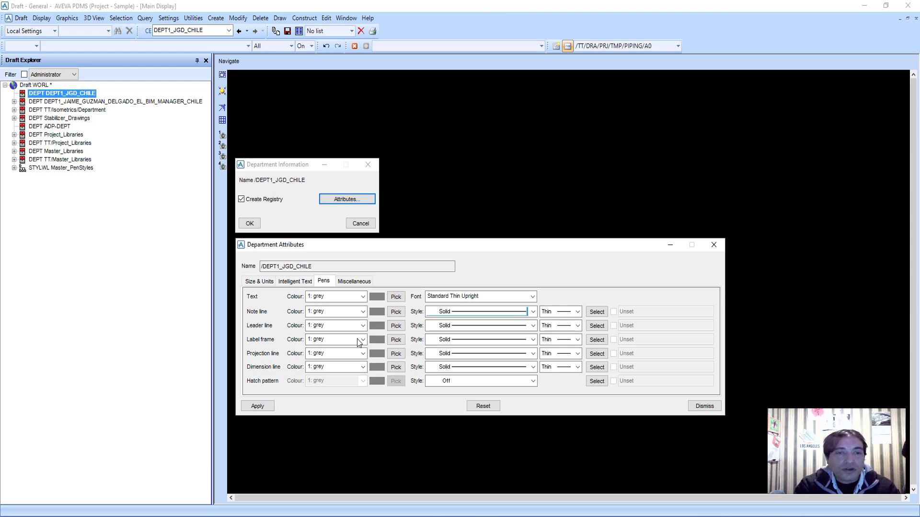
pyautogui.click(248, 284)
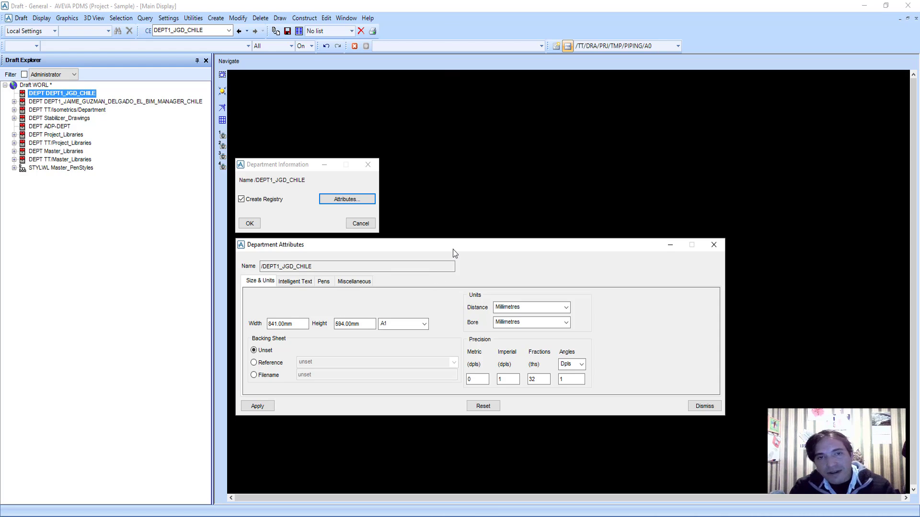
# Step: Reposition the Department Attributes dialog, then dismiss it
pyautogui.moveTo(453, 249); pyautogui.dragTo(448, 247)
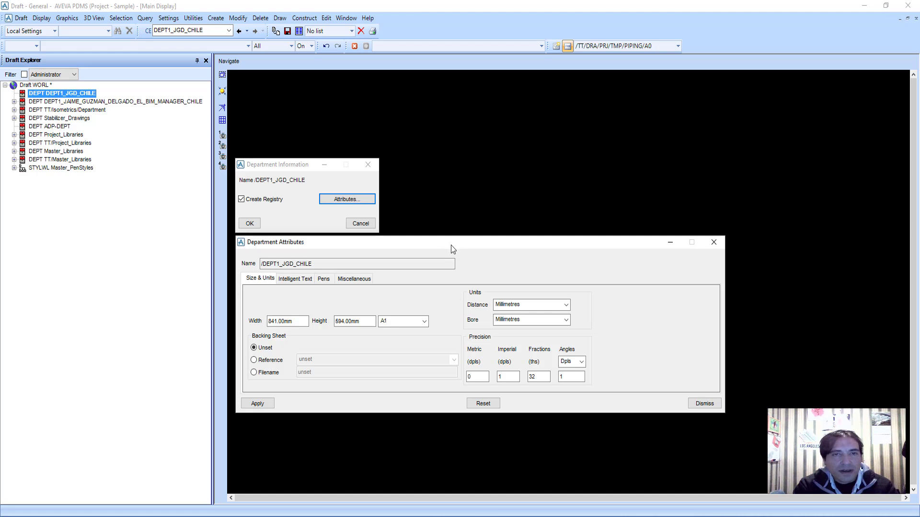
pyautogui.moveTo(450, 243); pyautogui.dragTo(447, 242)
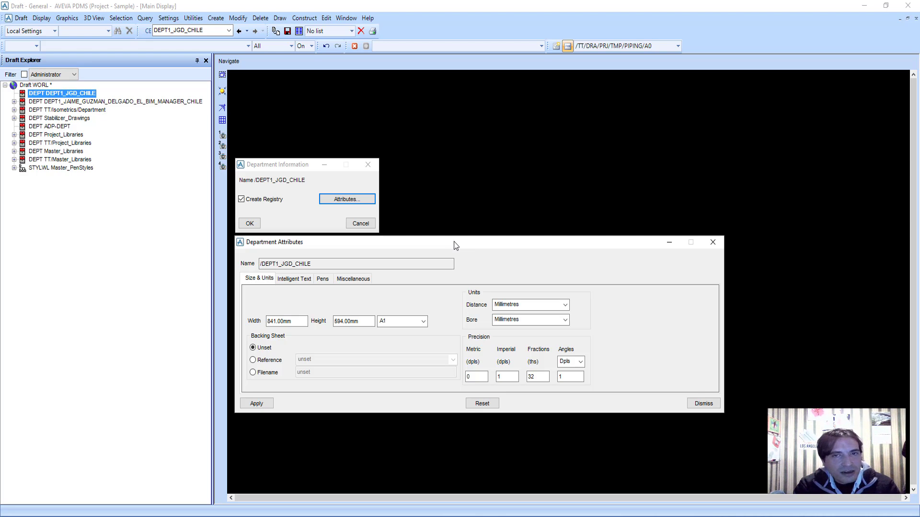
pyautogui.moveTo(465, 243); pyautogui.dragTo(467, 242)
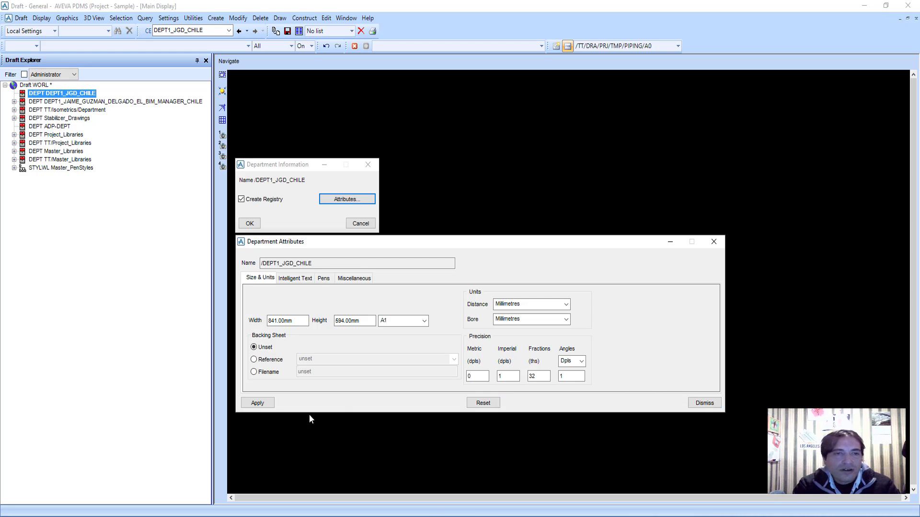
pyautogui.click(703, 403)
# Step: Confirm the department, then create registry REGI2_JGD_CHILE and centre its Registry Information window
pyautogui.click(250, 223)
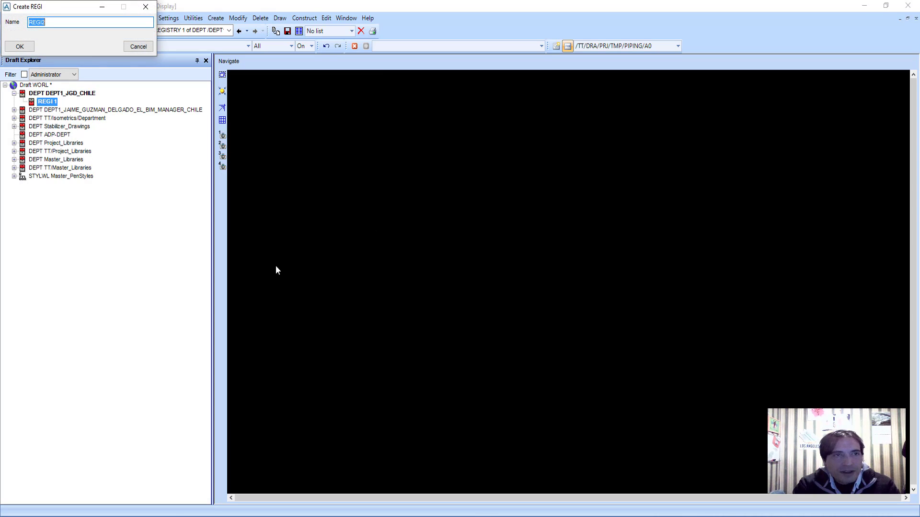
pyautogui.moveTo(61, 17); pyautogui.dragTo(311, 216)
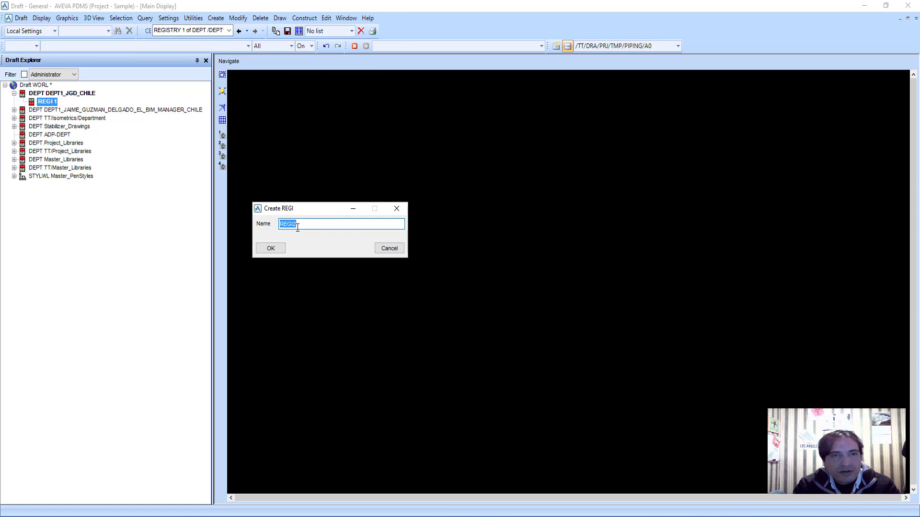
pyautogui.click(298, 226)
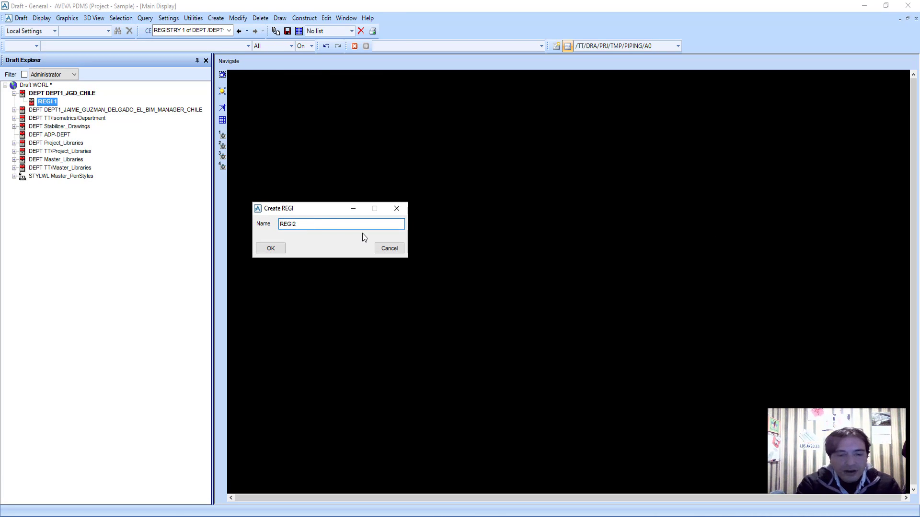
pyautogui.write('_JGD')
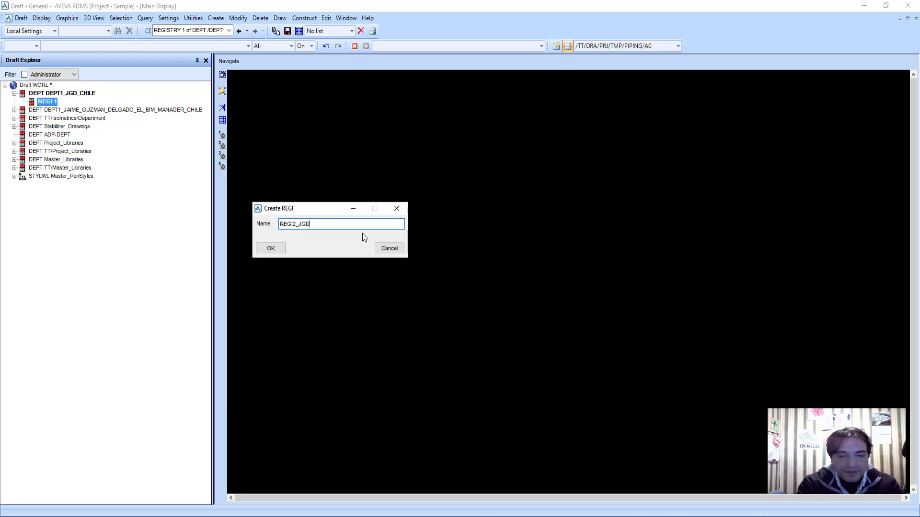
pyautogui.write('_CHILE_')
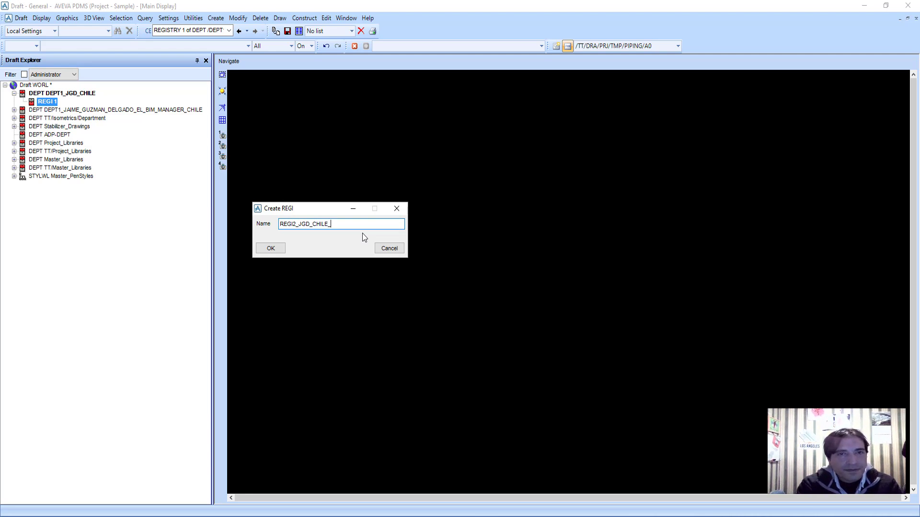
pyautogui.press('BackSpace')
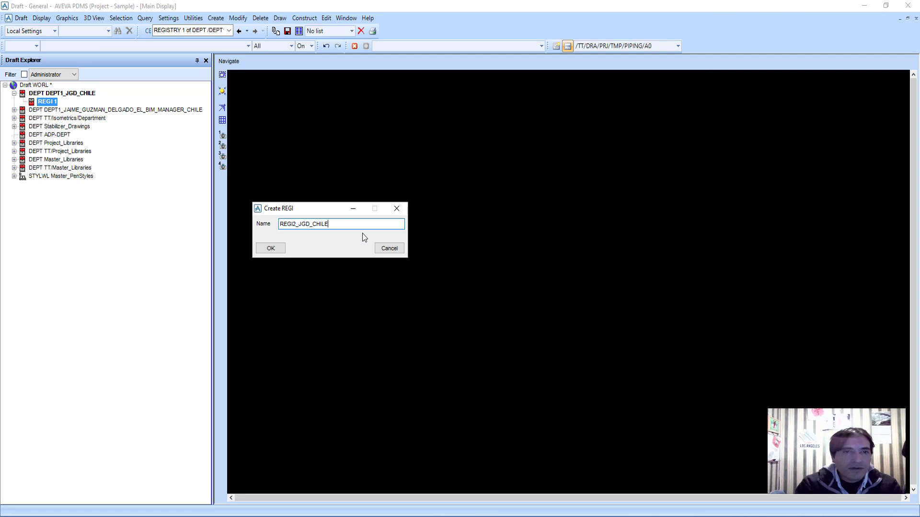
pyautogui.click(282, 252)
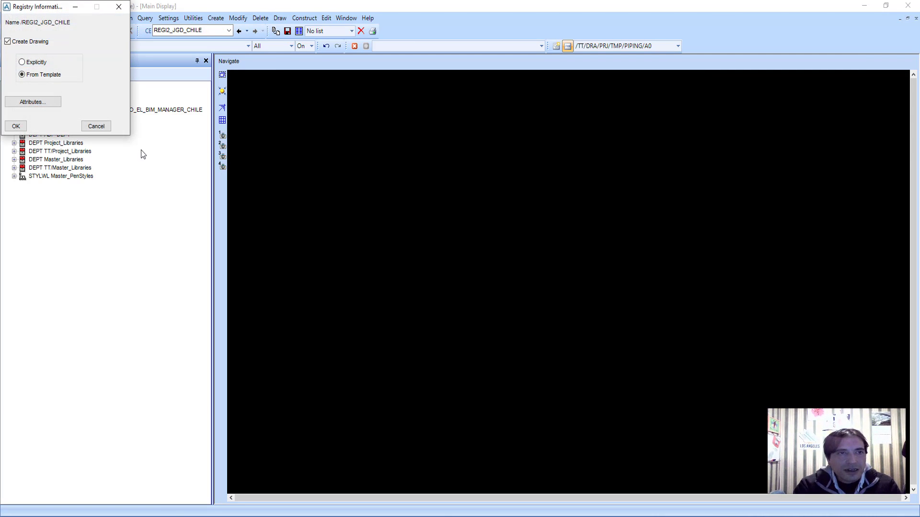
pyautogui.moveTo(29, 13); pyautogui.dragTo(303, 181)
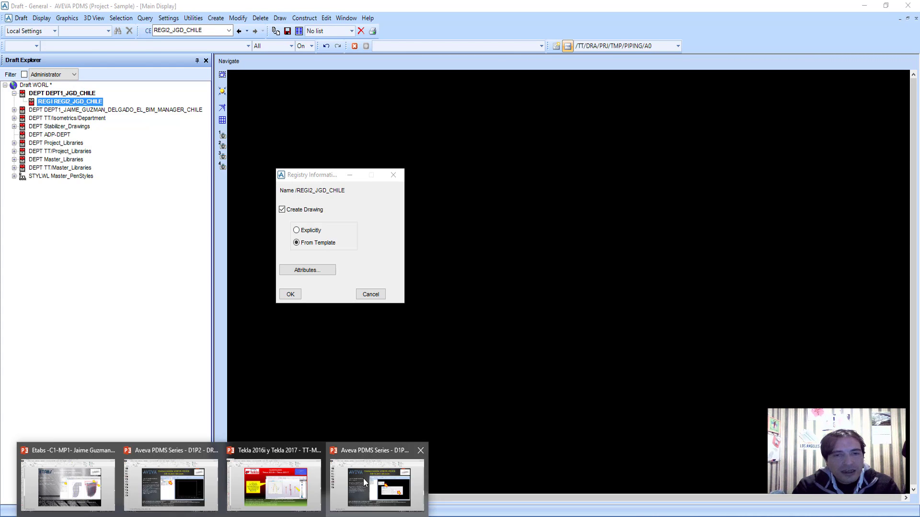
pyautogui.click(376, 484)
pyautogui.scroll(-1, 324, 341)
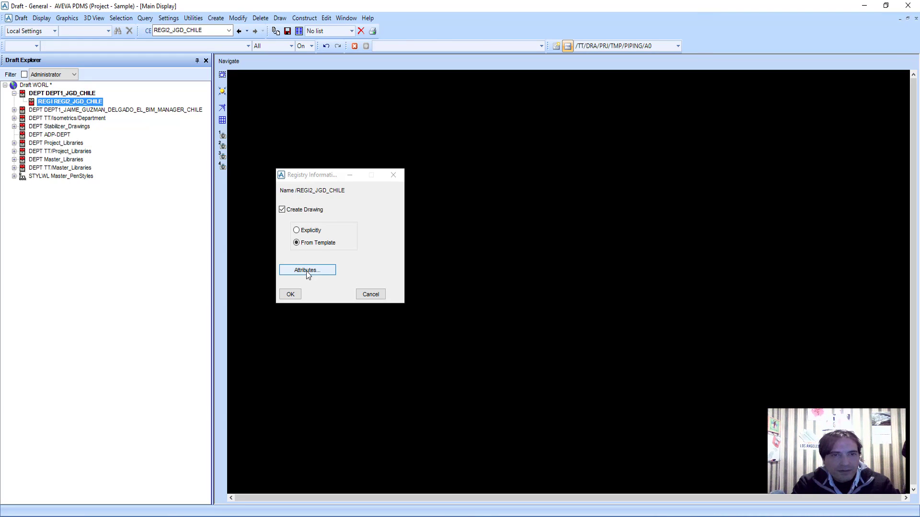
# Step: Open the registry attributes and review Millimetres units, Intelligent Text, Pens and Miscellaneous settings
pyautogui.click(308, 275)
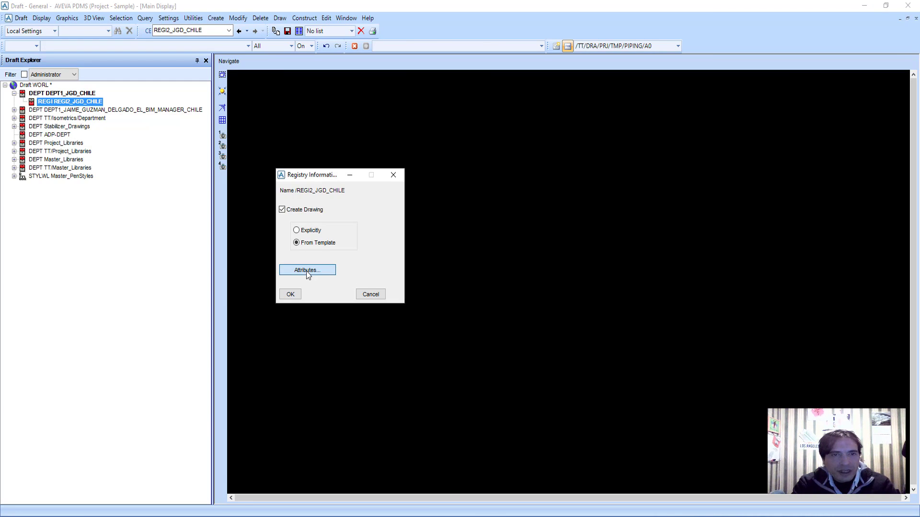
pyautogui.moveTo(373, 265); pyautogui.dragTo(460, 118)
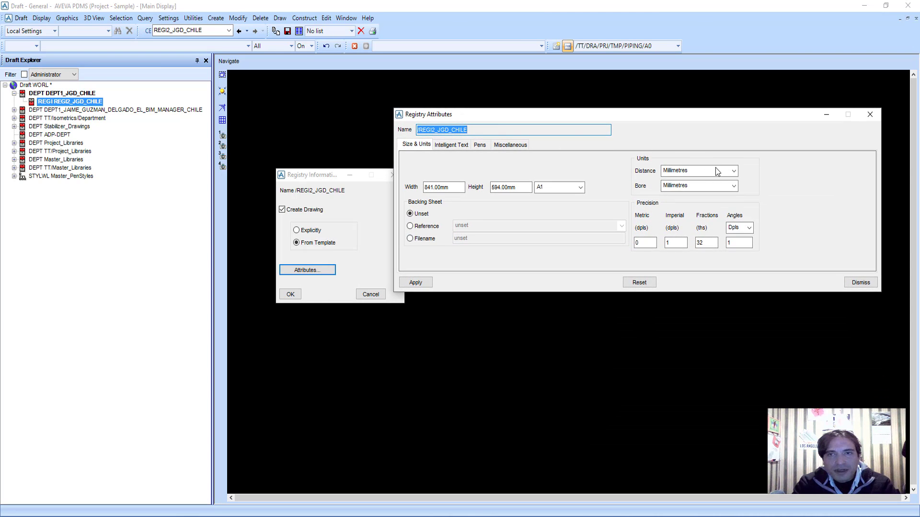
pyautogui.click(717, 171)
pyautogui.click(758, 137)
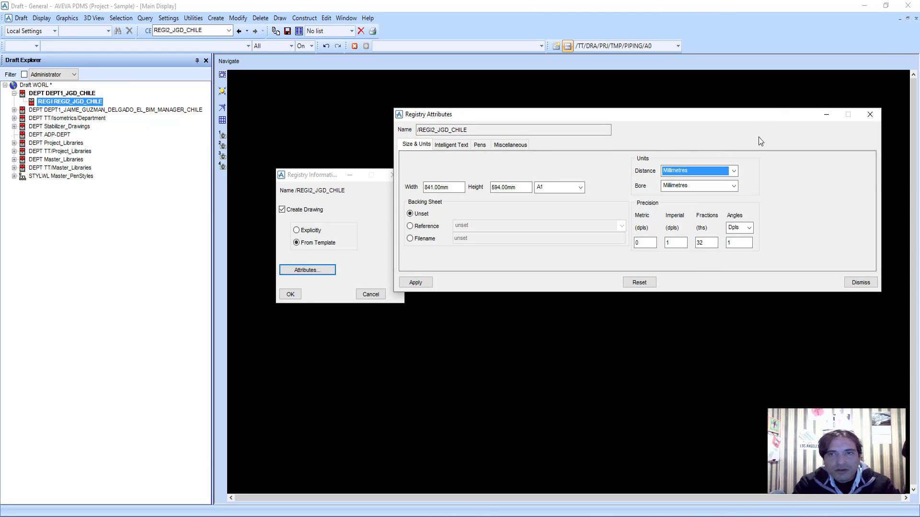
pyautogui.click(451, 145)
pyautogui.click(480, 145)
pyautogui.click(511, 145)
pyautogui.click(452, 145)
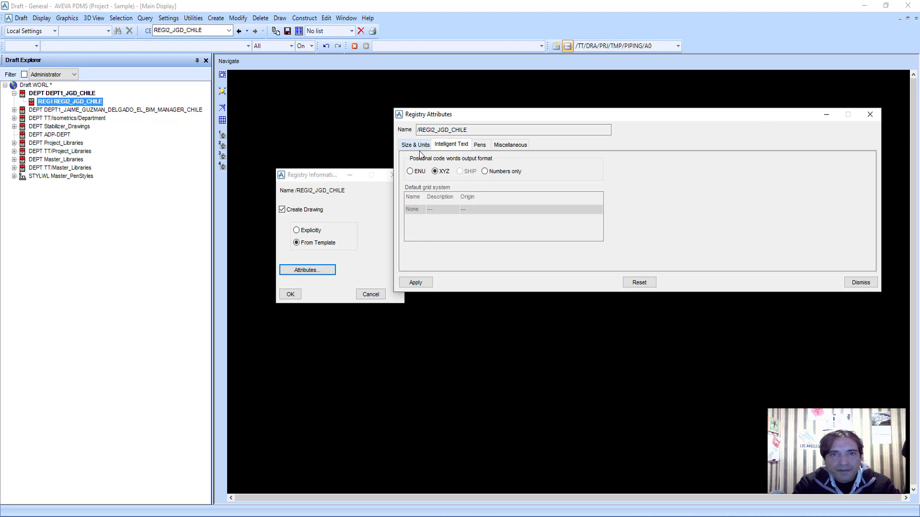
pyautogui.click(416, 145)
pyautogui.click(451, 145)
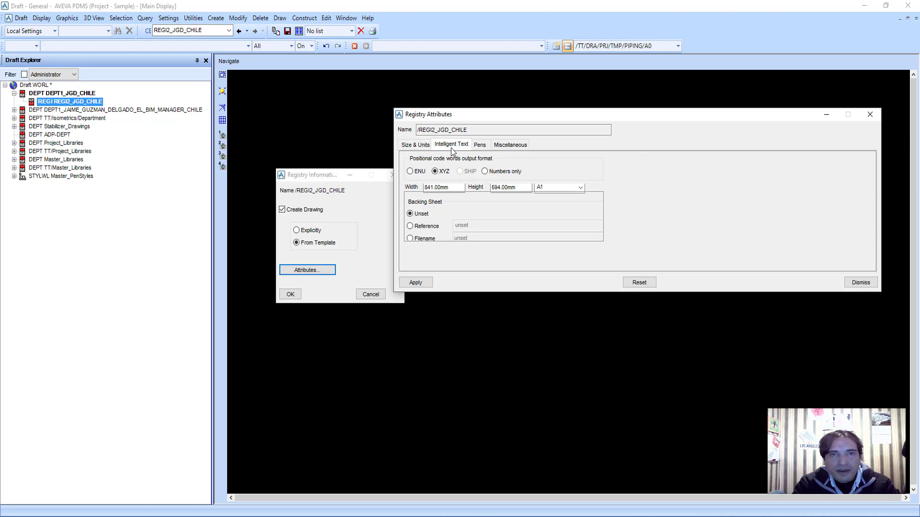
pyautogui.click(413, 144)
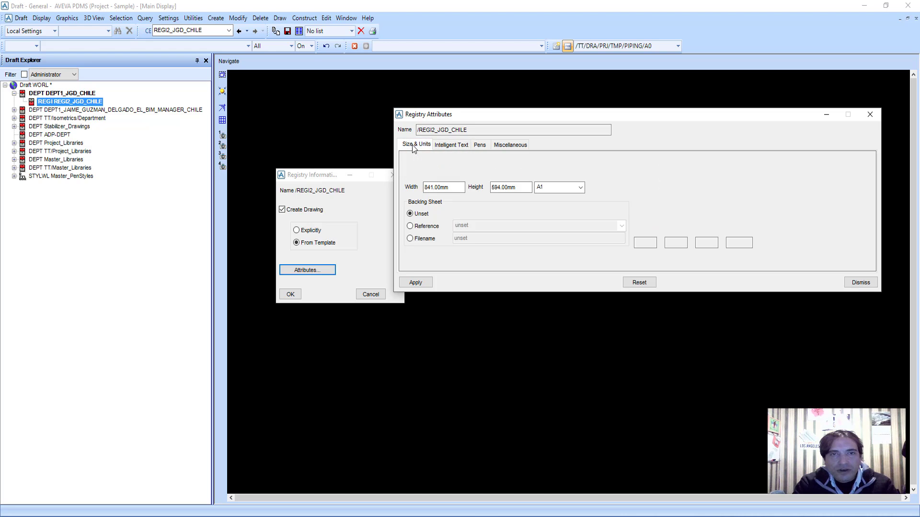
# Step: Try Reference and Filename backing sheets, leave the backing sheet Unset, and dismiss
pyautogui.click(410, 226)
pyautogui.click(570, 224)
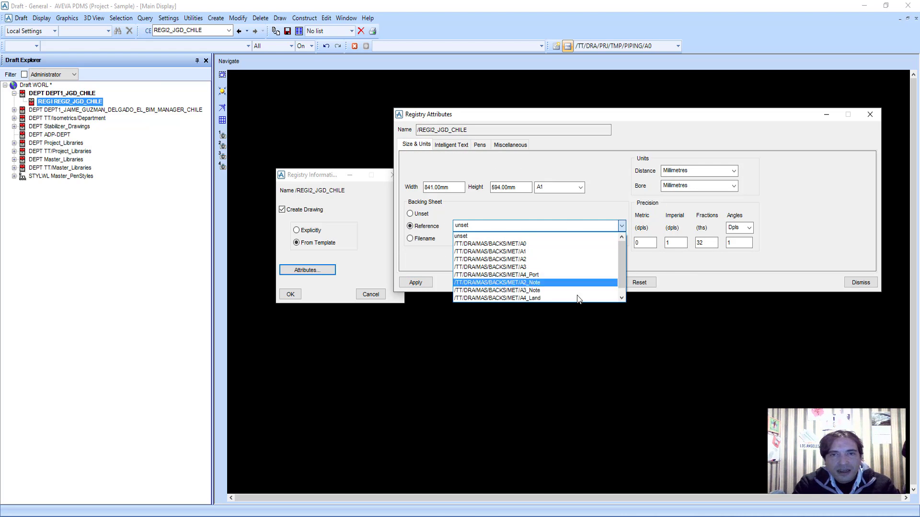
pyautogui.click(415, 254)
pyautogui.click(410, 239)
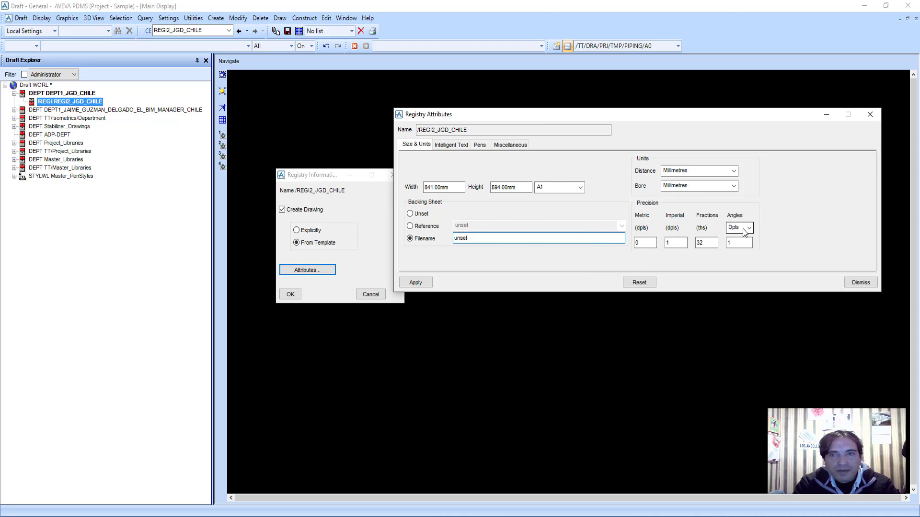
pyautogui.click(410, 213)
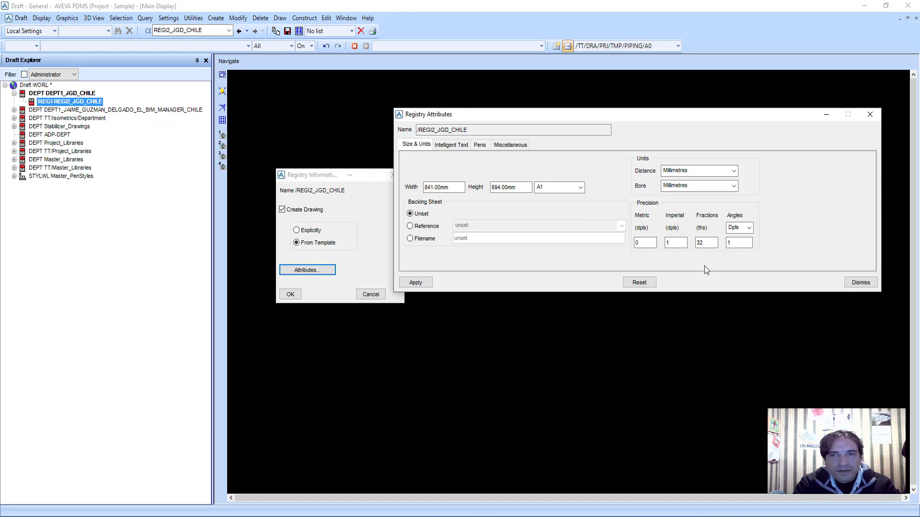
pyautogui.click(869, 116)
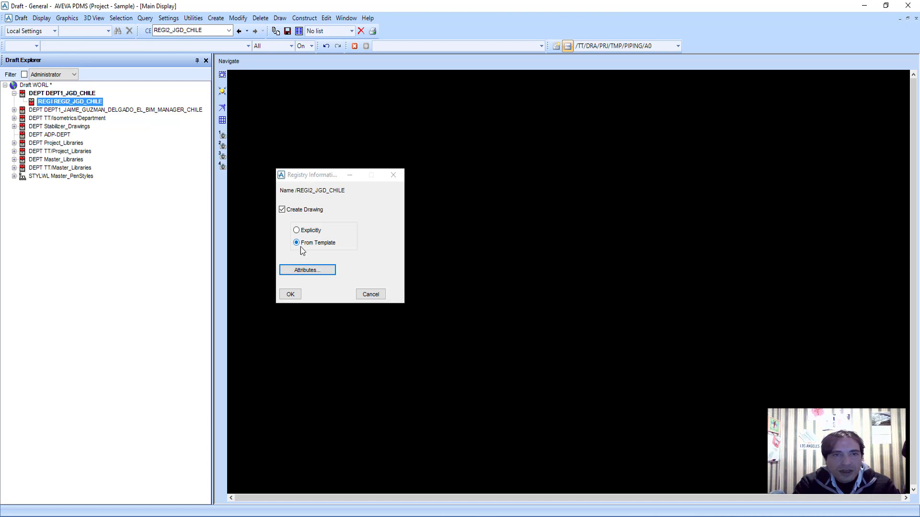
# Step: Confirm the registry information and enlarge the template preview pane
pyautogui.click(290, 294)
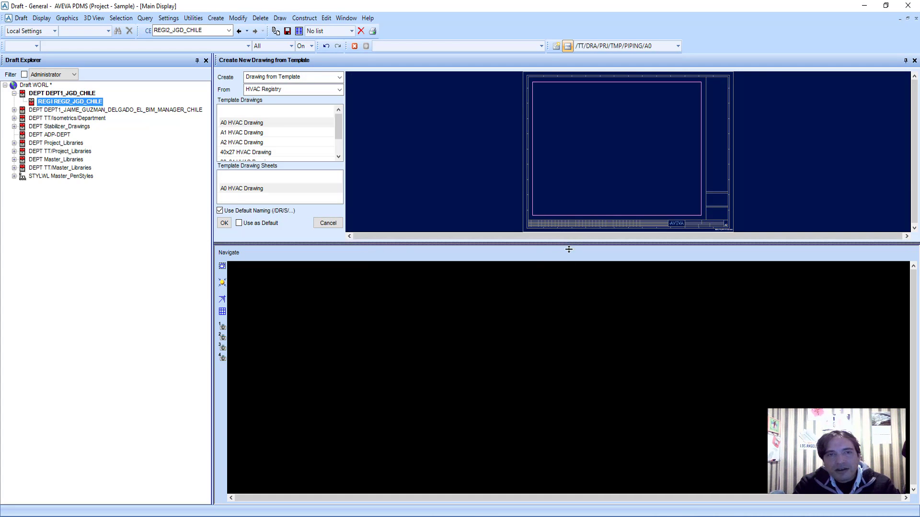
pyautogui.moveTo(564, 241); pyautogui.dragTo(571, 307)
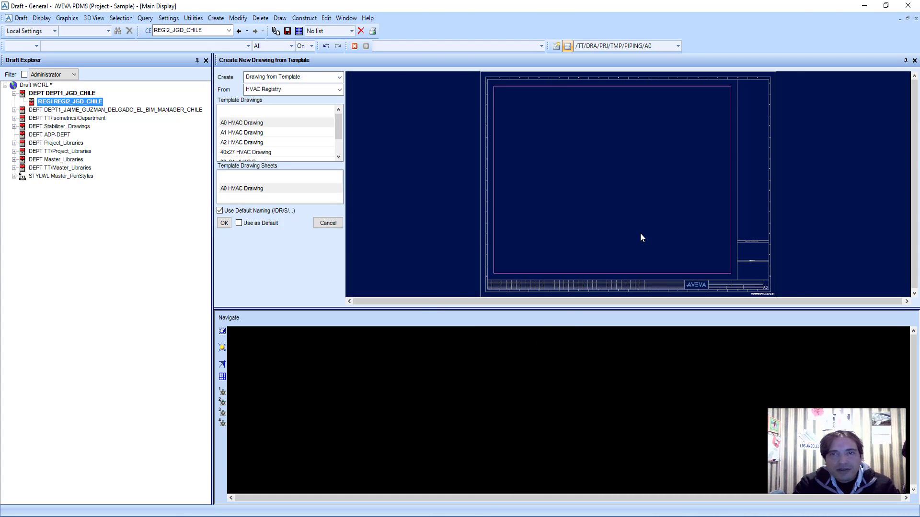
pyautogui.scroll(2, 641, 238)
pyautogui.scroll(-1, 675, 202)
pyautogui.scroll(-2, 674, 202)
# Step: Keep Drawing from Template selected, with HVAC Registry as the source registry
pyautogui.click(336, 90)
pyautogui.click(311, 78)
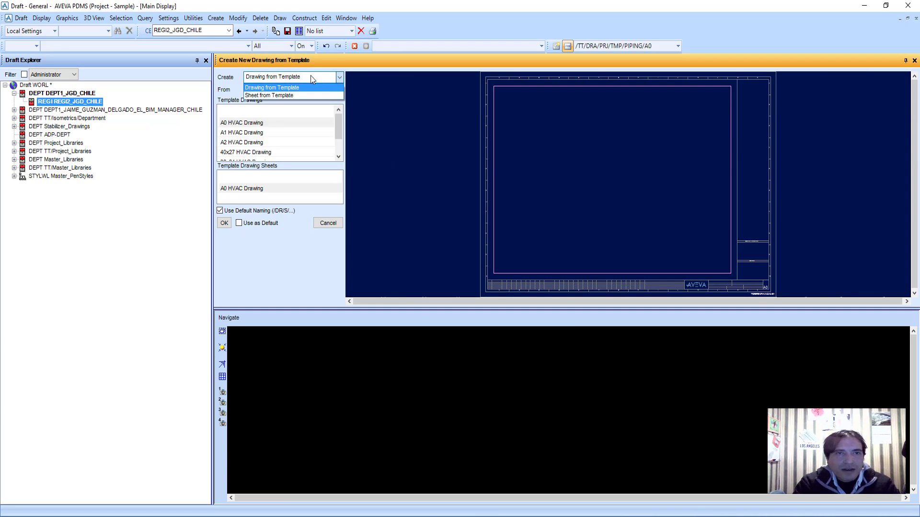
pyautogui.click(281, 95)
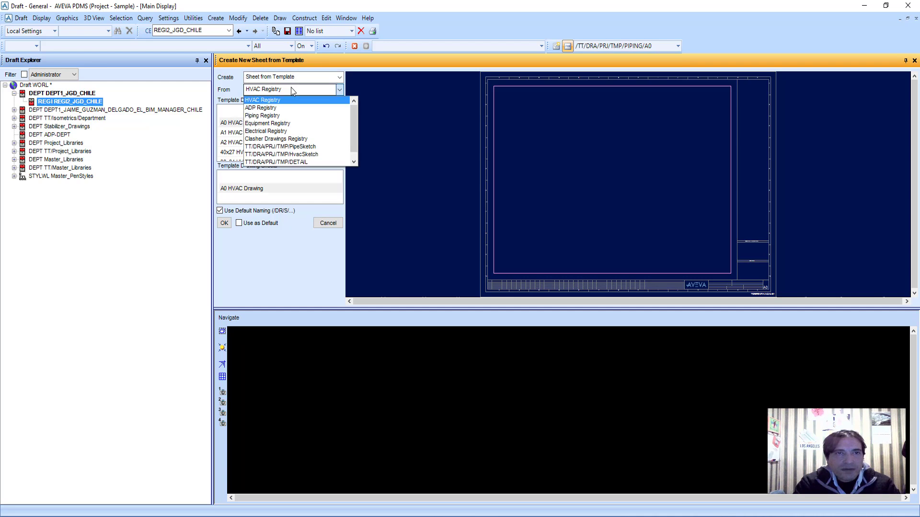
pyautogui.click(295, 78)
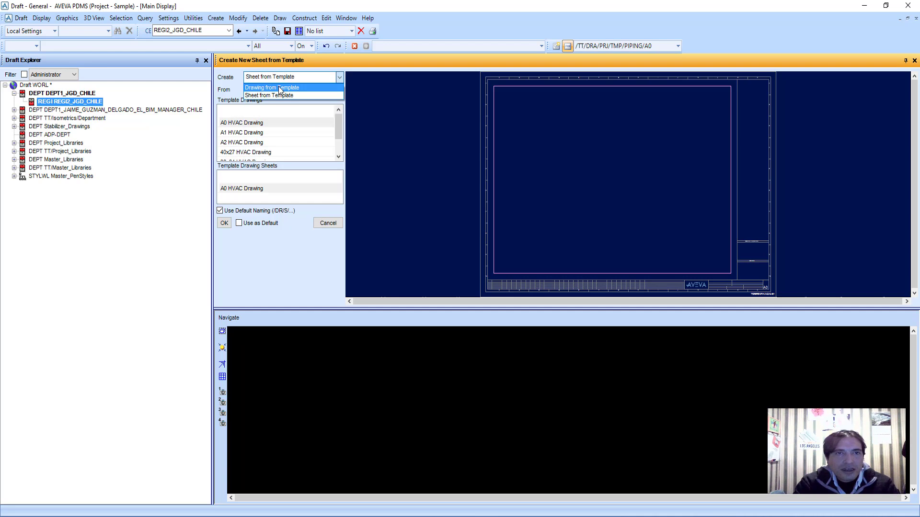
pyautogui.click(280, 89)
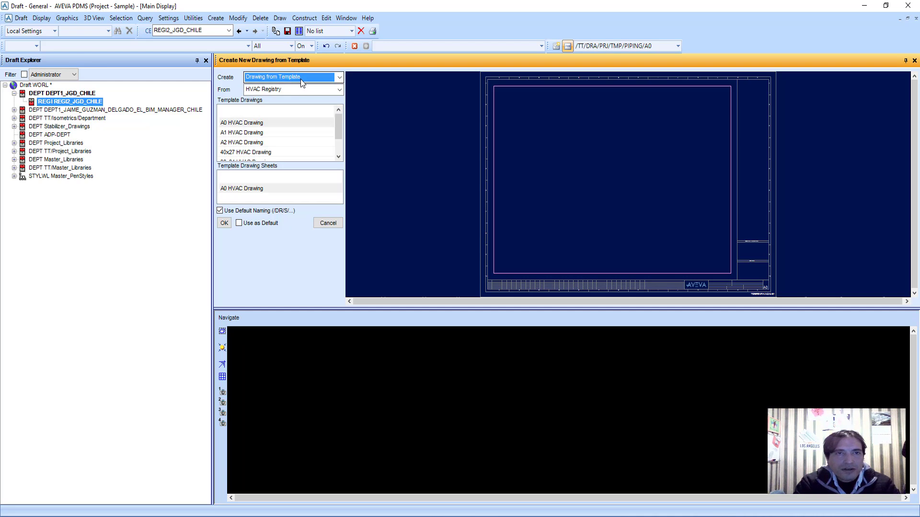
pyautogui.click(338, 90)
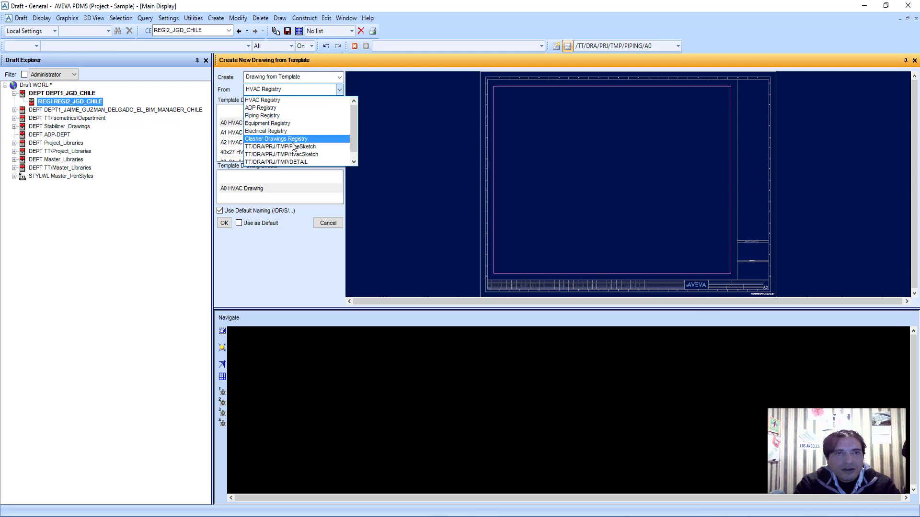
pyautogui.scroll(-1, 296, 146)
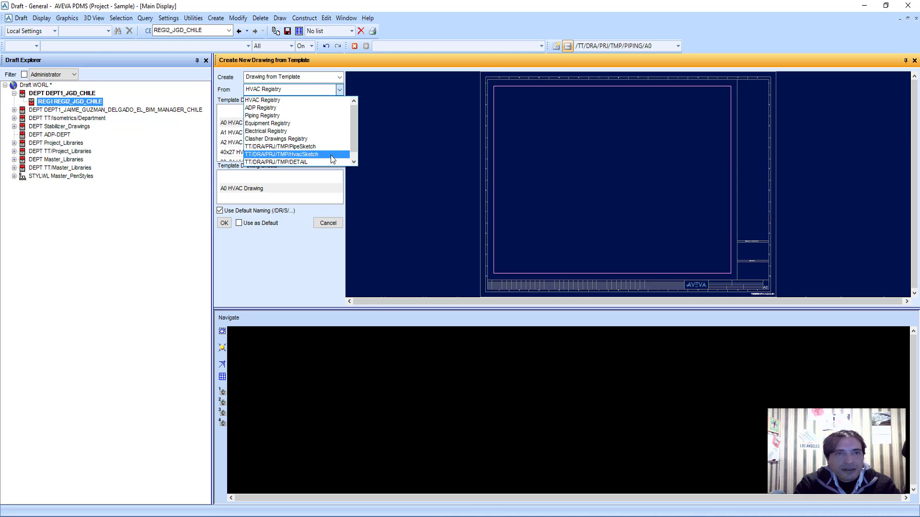
pyautogui.scroll(1, 287, 127)
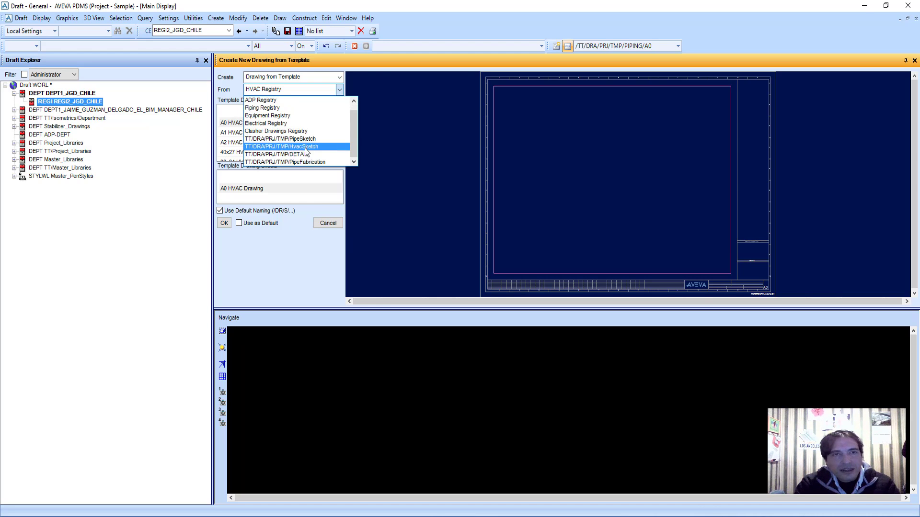
pyautogui.scroll(-1, 308, 144)
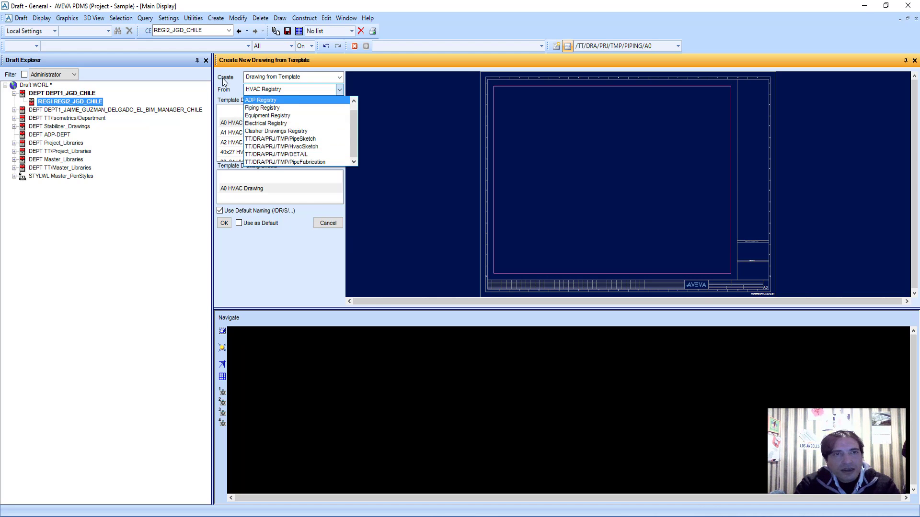
pyautogui.press('Escape')
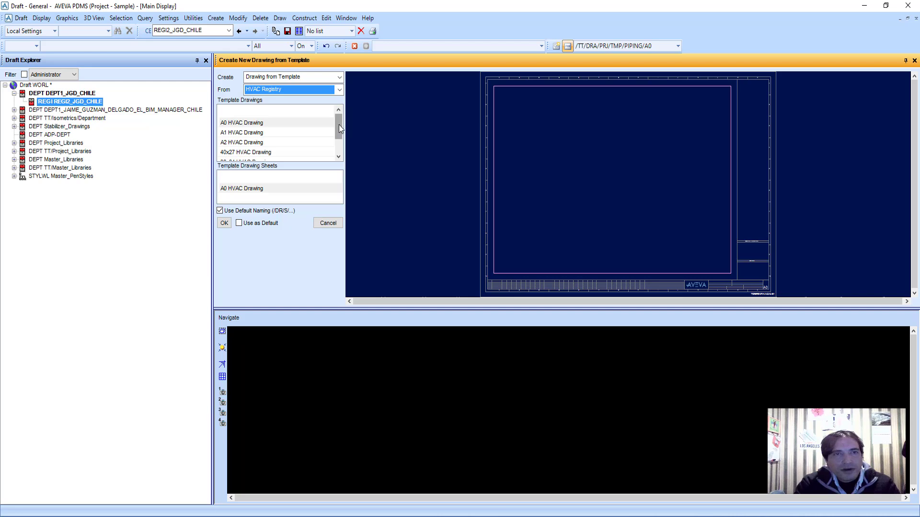
# Step: Compare the A0 and A1 HVAC Drawing template previews, ending back on A0
pyautogui.click(238, 123)
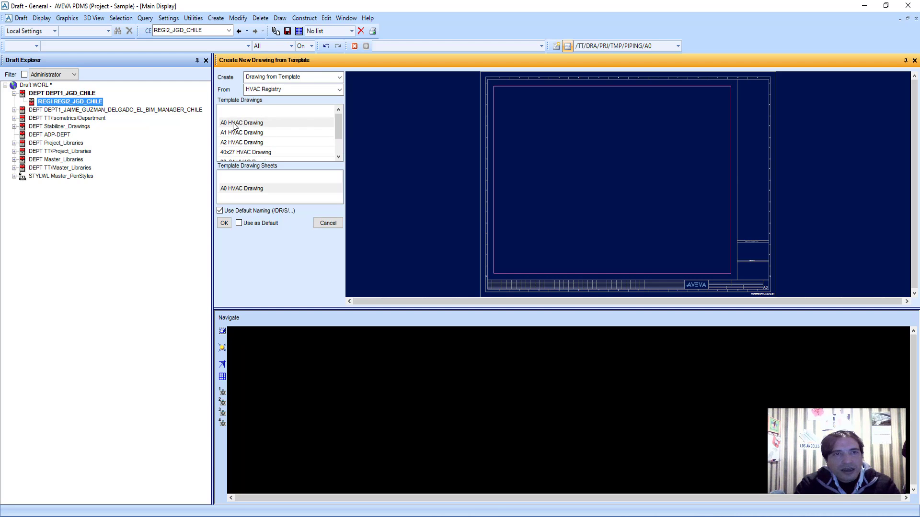
pyautogui.click(232, 133)
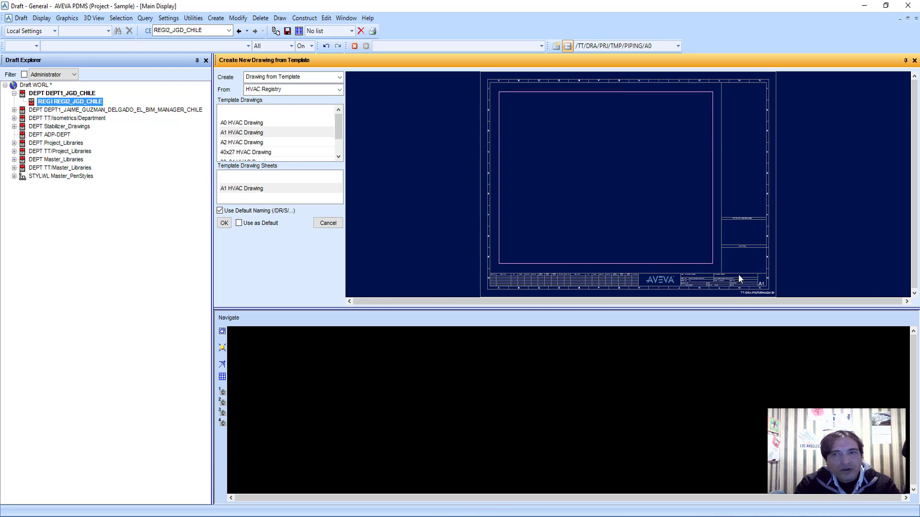
pyautogui.click(238, 123)
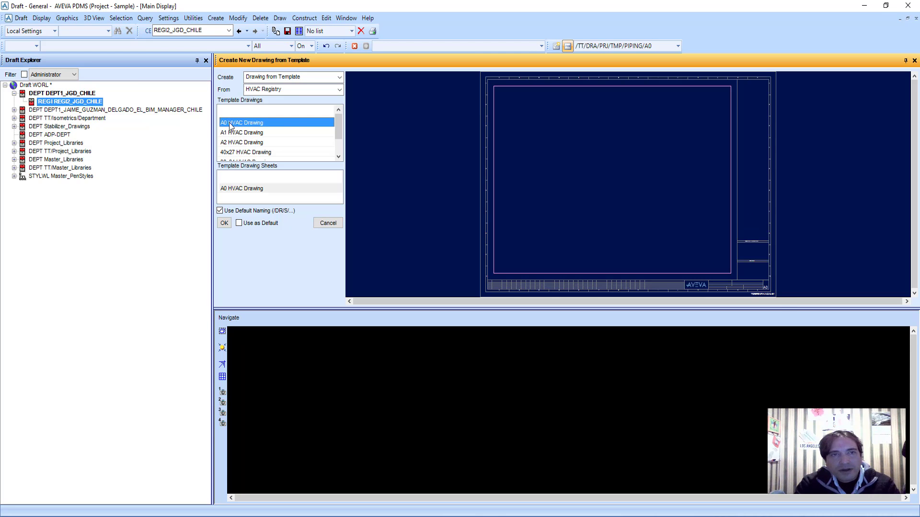
pyautogui.scroll(1, 691, 234)
pyautogui.scroll(1, 773, 290)
pyautogui.scroll(1, 747, 268)
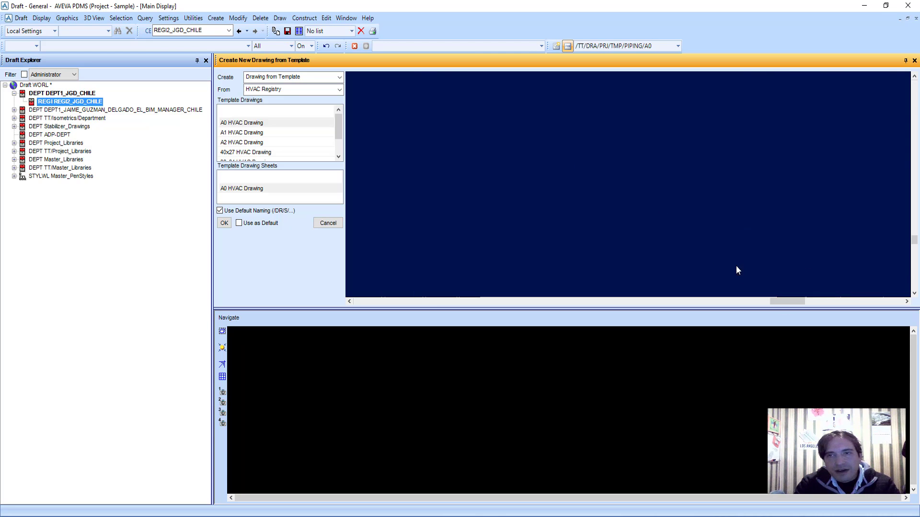
pyautogui.scroll(1, 733, 257)
pyautogui.scroll(-1, 766, 259)
pyautogui.scroll(-1, 776, 265)
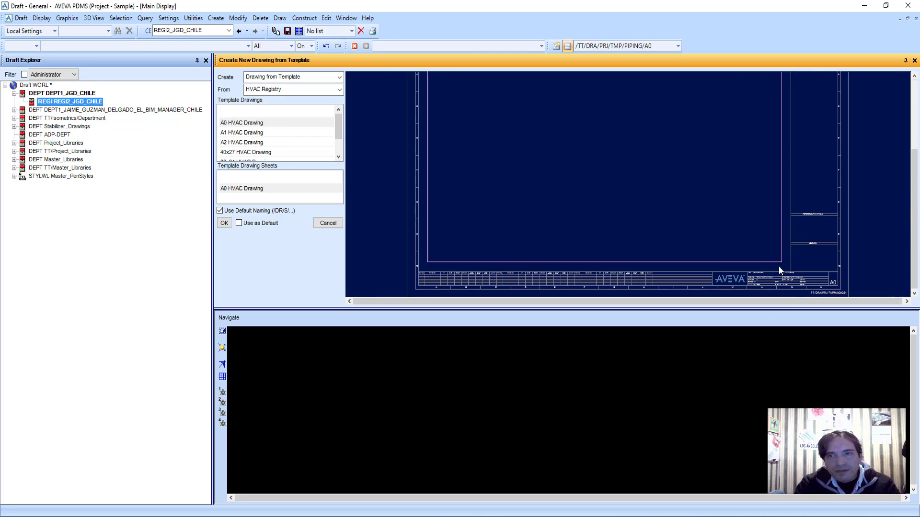
pyautogui.scroll(1, 817, 285)
pyautogui.scroll(1, 818, 285)
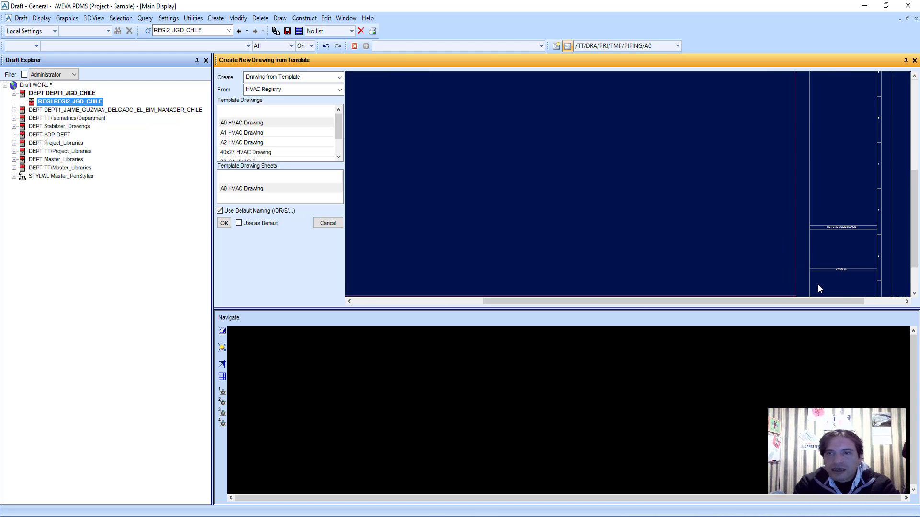
# Step: Preview the A2 HVAC Drawing template, then return to the A0 HVAC Drawing
pyautogui.rightClick(762, 231)
pyautogui.click(681, 197)
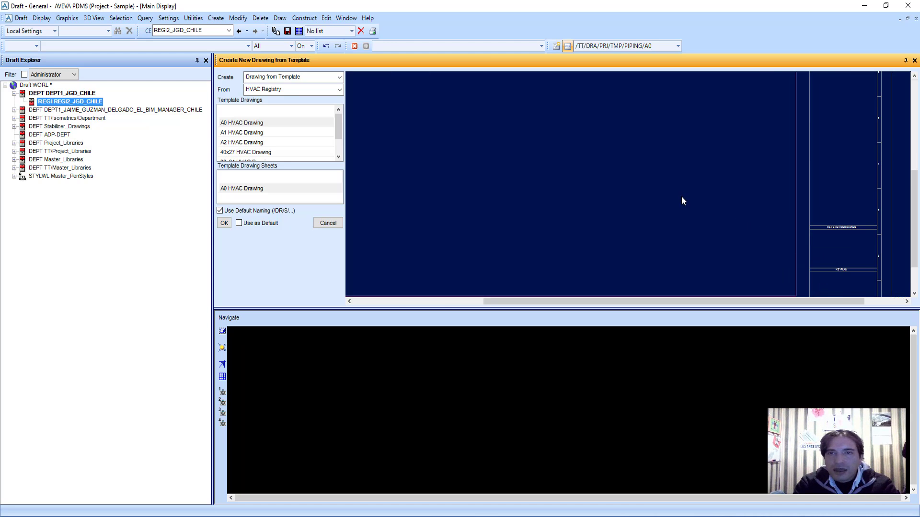
pyautogui.scroll(2, 690, 199)
pyautogui.scroll(-1, 642, 203)
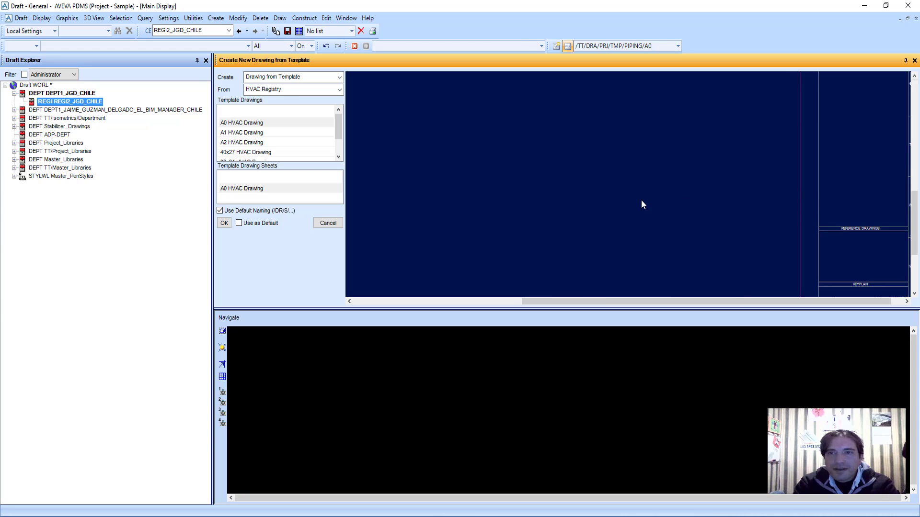
pyautogui.scroll(-1, 696, 242)
pyautogui.scroll(-1, 803, 296)
pyautogui.scroll(-1, 776, 297)
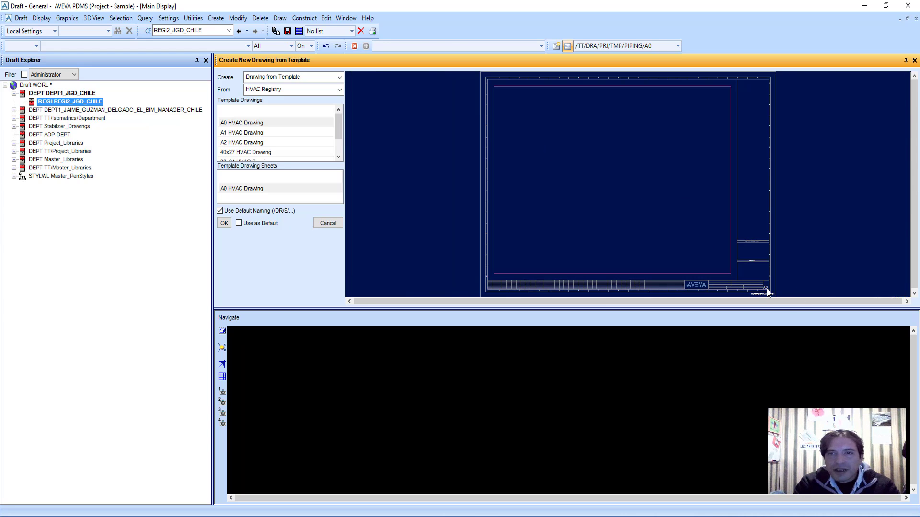
pyautogui.click(242, 142)
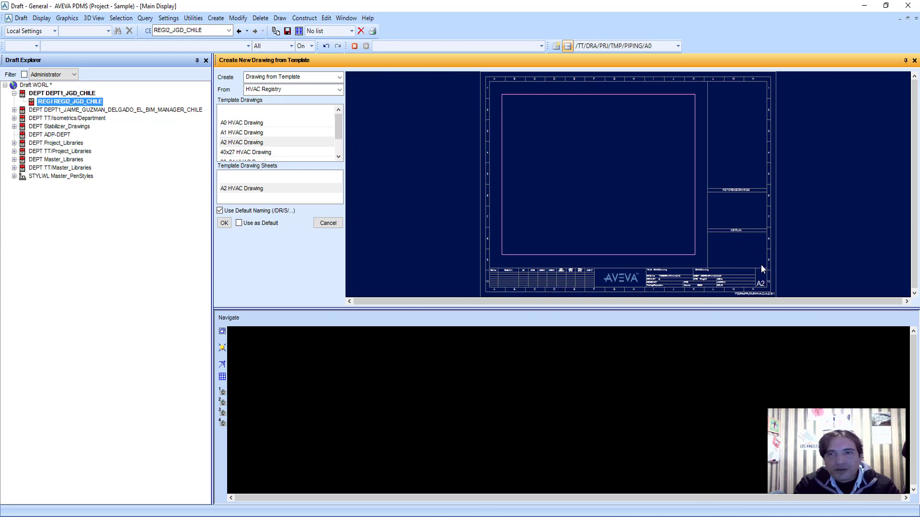
pyautogui.click(240, 123)
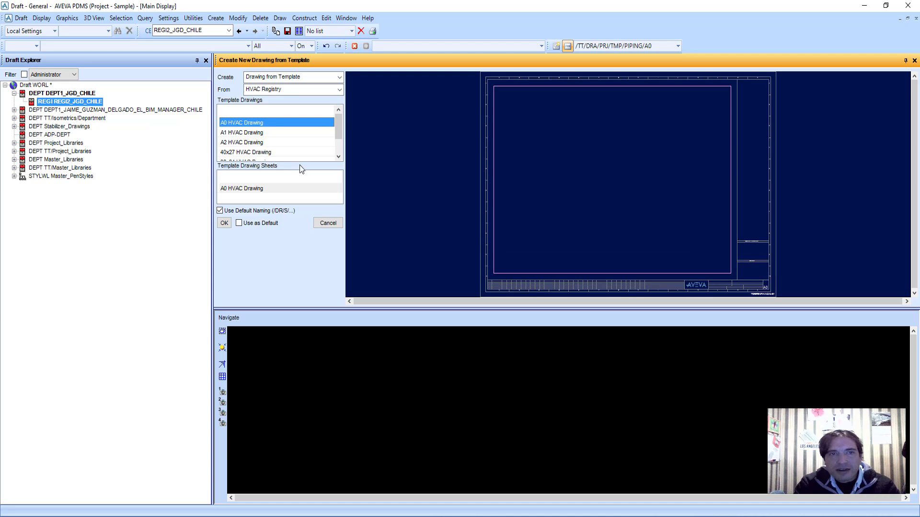
pyautogui.scroll(-1, 283, 151)
pyautogui.scroll(1, 282, 151)
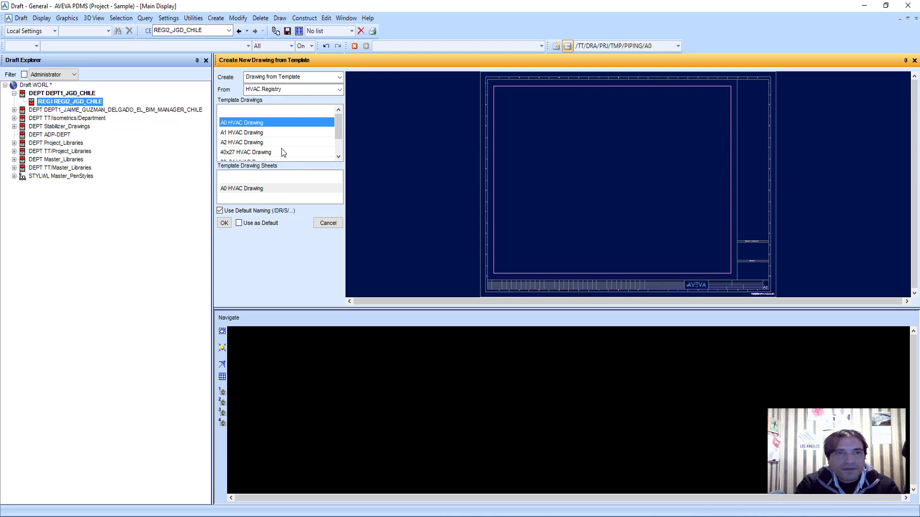
pyautogui.click(336, 90)
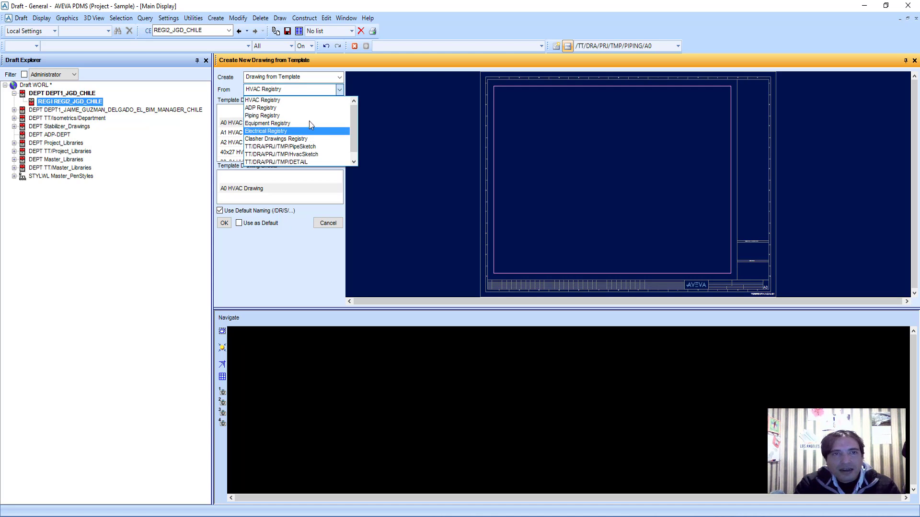
# Step: Switch to Equipment Registry and zoom the A0 Equipment Drawing preview onto its title block
pyautogui.click(280, 123)
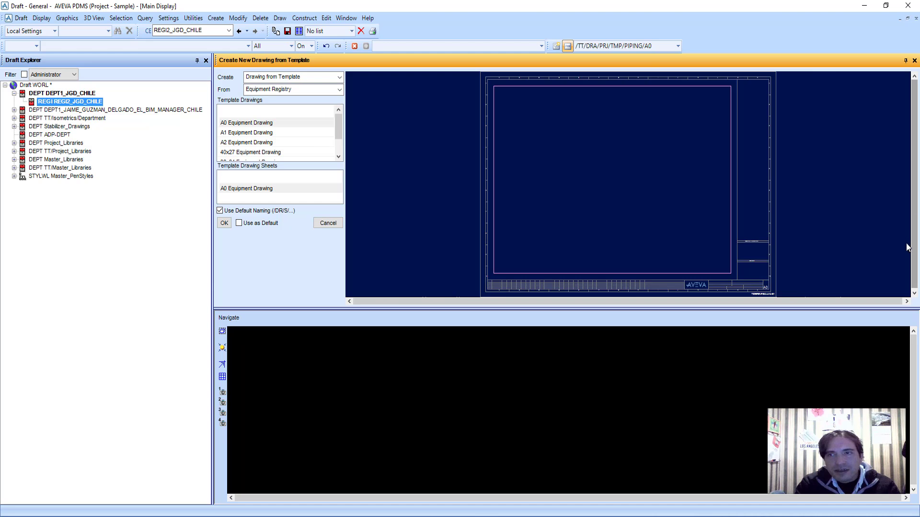
pyautogui.scroll(3, 764, 282)
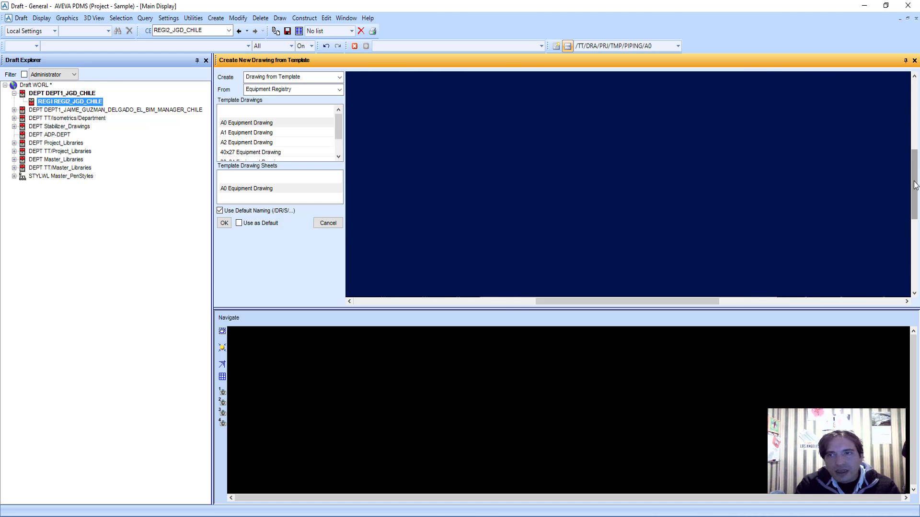
pyautogui.click(914, 254)
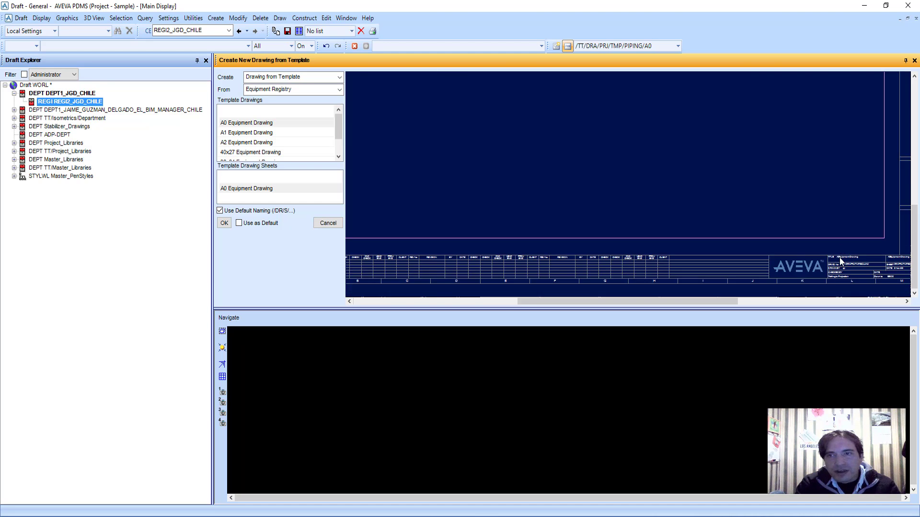
pyautogui.scroll(2, 856, 285)
pyautogui.moveTo(628, 301); pyautogui.dragTo(824, 302)
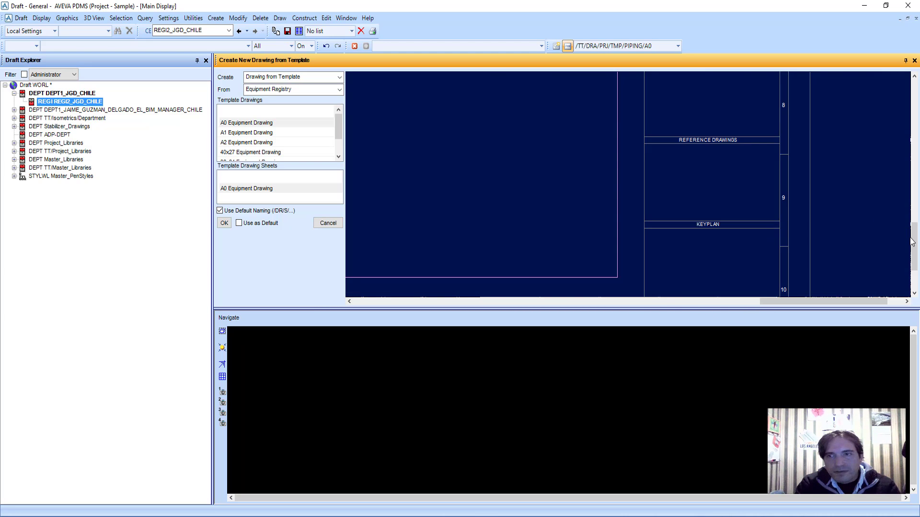
pyautogui.moveTo(912, 242); pyautogui.dragTo(912, 268)
pyautogui.scroll(1, 643, 271)
pyautogui.scroll(1, 642, 271)
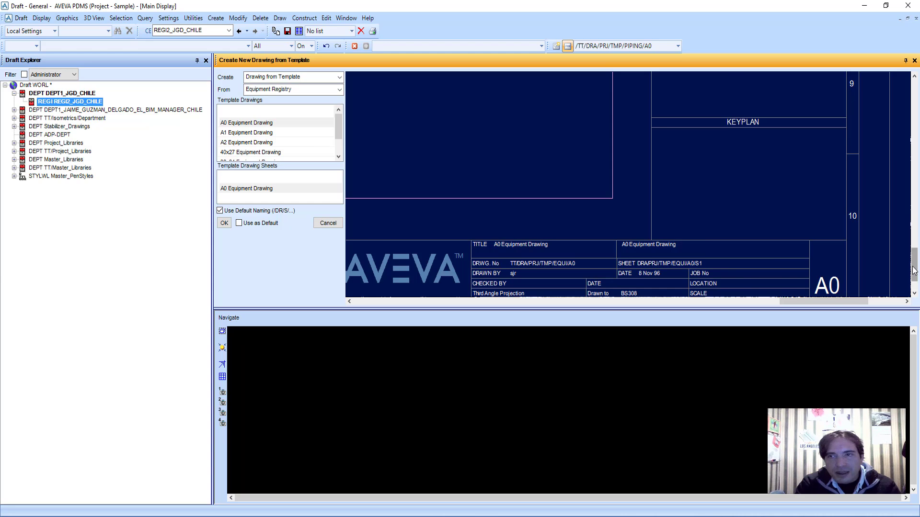
pyautogui.moveTo(915, 267); pyautogui.dragTo(915, 280)
pyautogui.scroll(1, 693, 251)
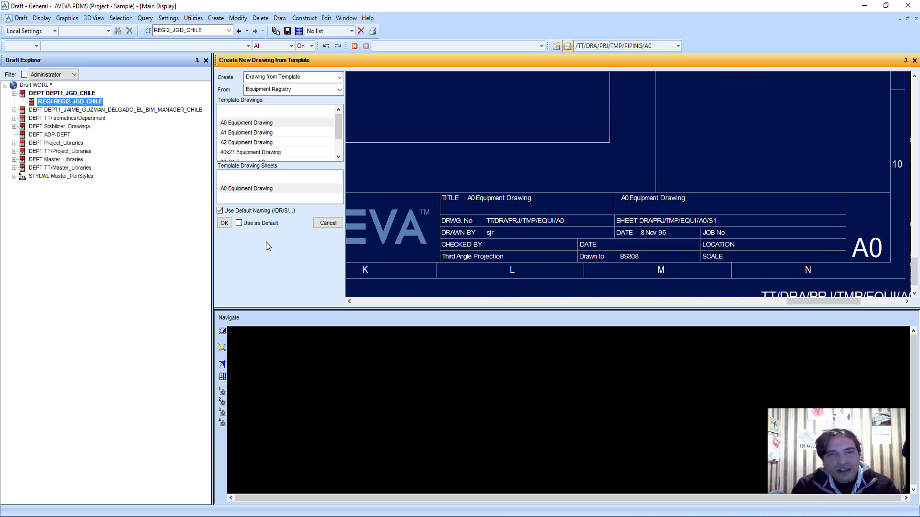
# Step: Inspect the A0 keyplan, then zoom out to fit the whole A0 sheet
pyautogui.scroll(-1, 460, 220)
pyautogui.scroll(-1, 466, 221)
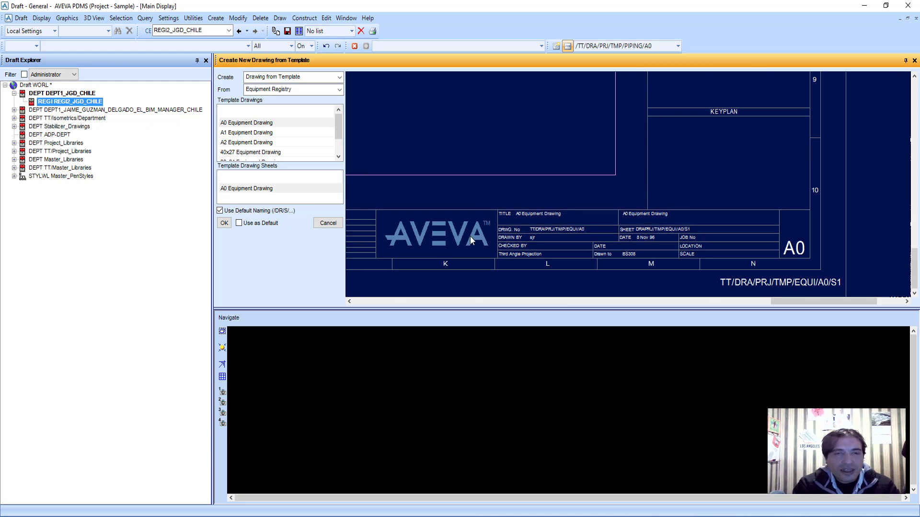
pyautogui.scroll(1, 498, 269)
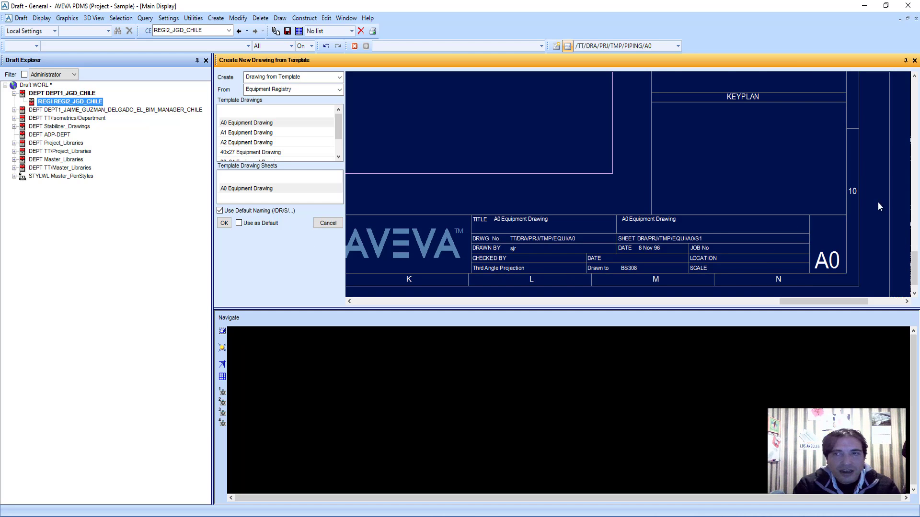
pyautogui.scroll(-1, 914, 268)
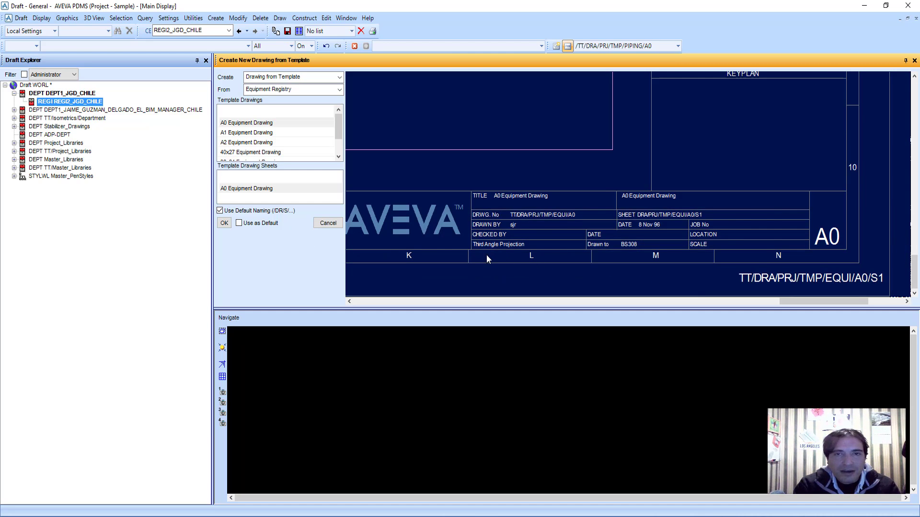
pyautogui.scroll(-1, 486, 257)
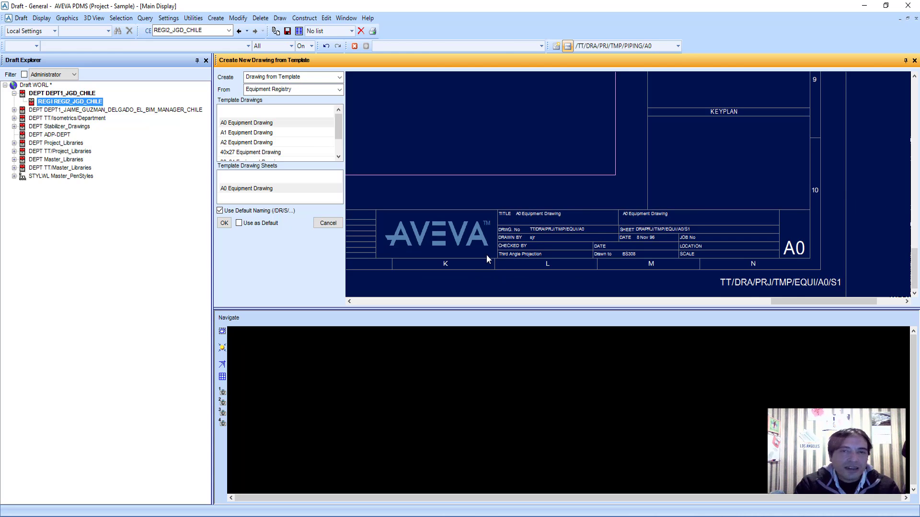
pyautogui.scroll(-1, 486, 255)
pyautogui.scroll(-1, 486, 256)
pyautogui.scroll(-1, 487, 255)
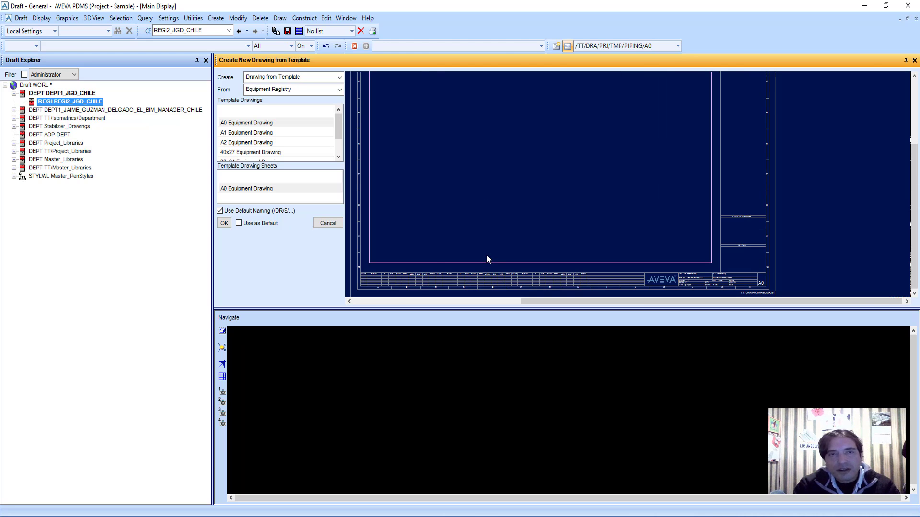
pyautogui.scroll(-1, 486, 259)
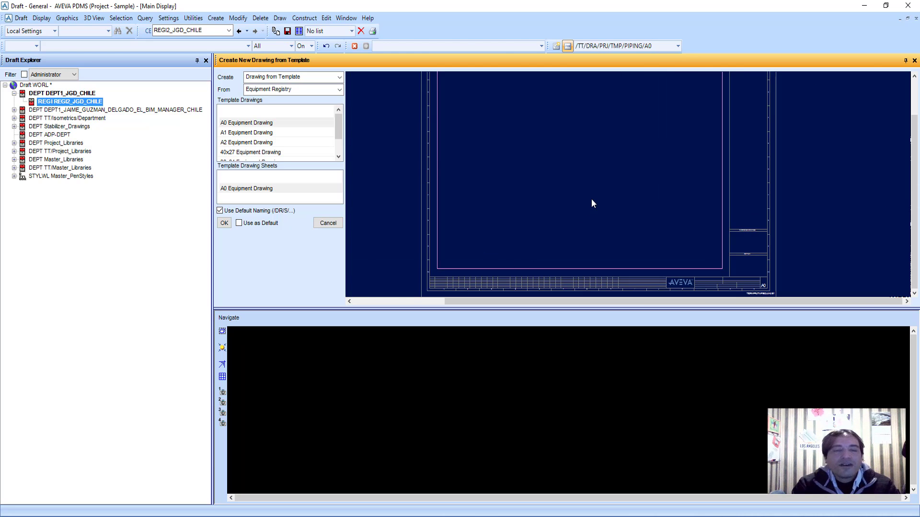
pyautogui.scroll(-1, 591, 200)
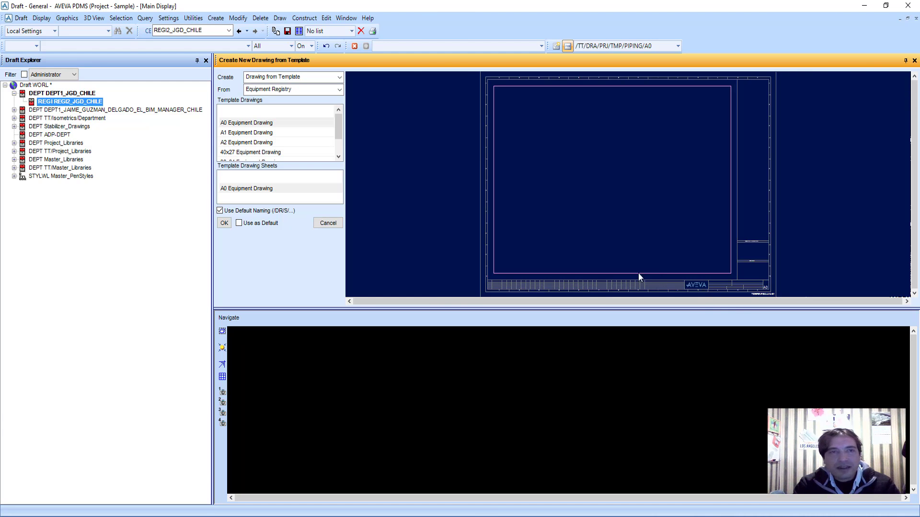
pyautogui.moveTo(338, 139)
pyautogui.mouseDown()
pyautogui.moveTo(339, 149)
pyautogui.moveTo(339, 140)
pyautogui.mouseUp()
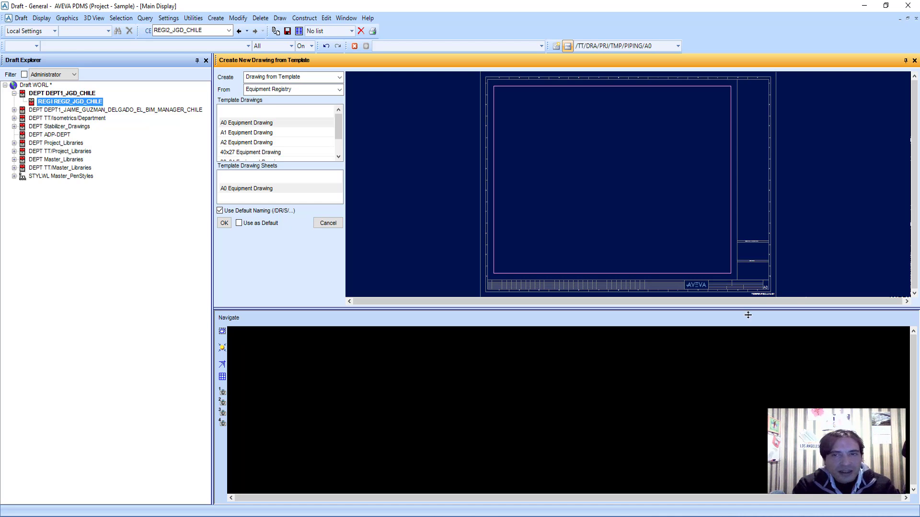
pyautogui.scroll(3, 764, 294)
pyautogui.scroll(-3, 790, 237)
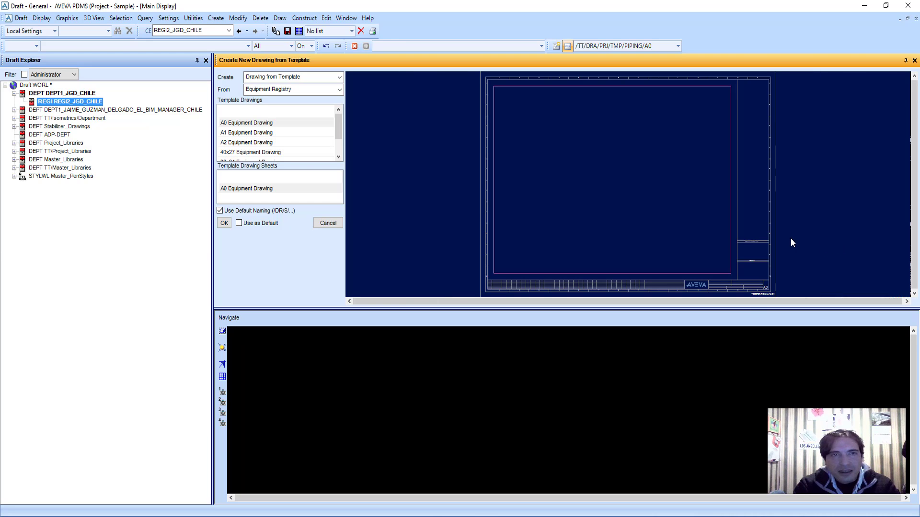
# Step: Preview the A1 Equipment Drawing template and zoom in on its title block
pyautogui.click(279, 133)
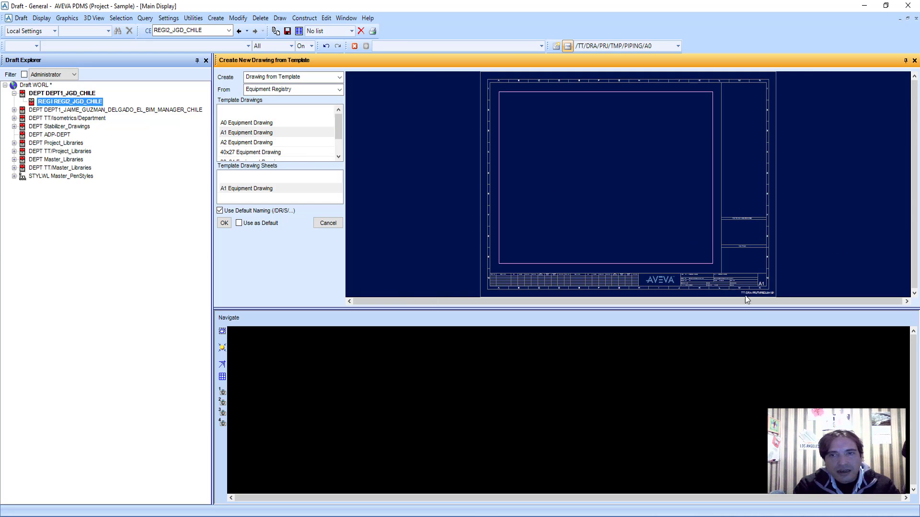
pyautogui.scroll(3, 773, 294)
pyautogui.moveTo(915, 184); pyautogui.dragTo(915, 239)
pyautogui.moveTo(727, 301); pyautogui.dragTo(809, 301)
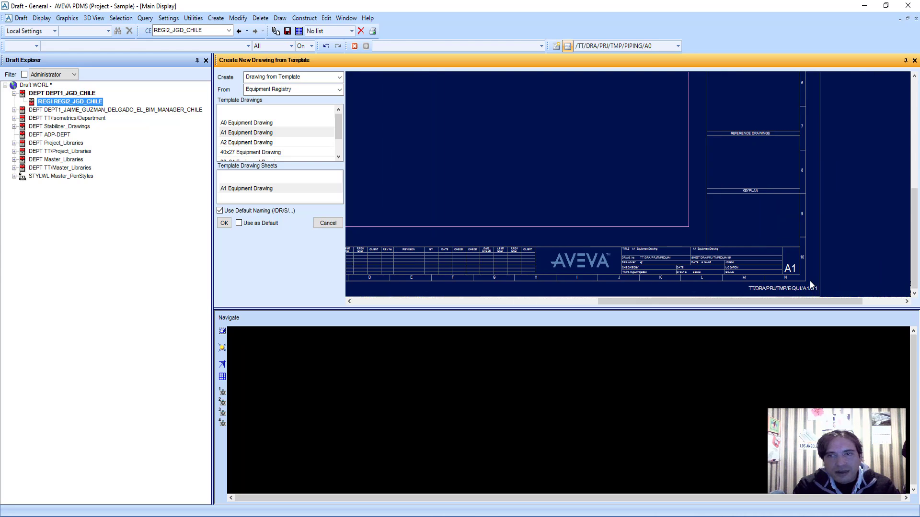
pyautogui.scroll(2, 809, 281)
pyautogui.moveTo(915, 215); pyautogui.dragTo(915, 249)
pyautogui.scroll(1, 881, 269)
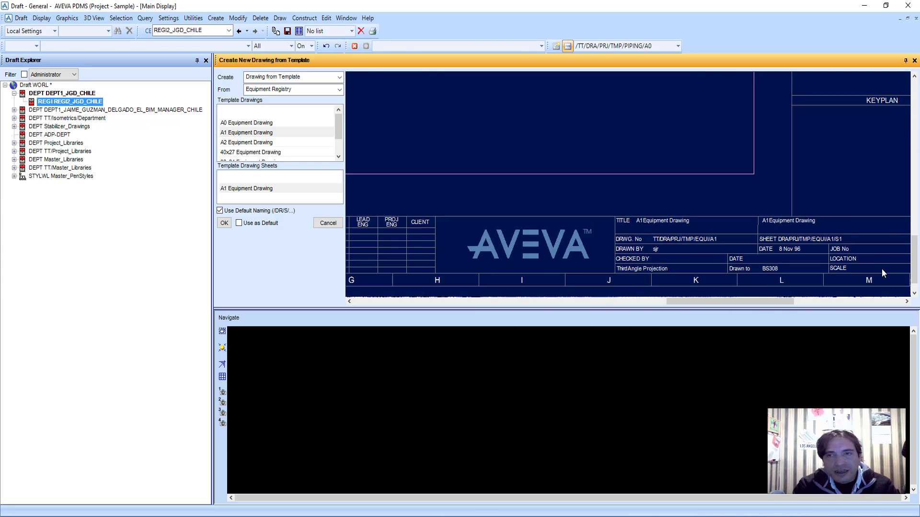
pyautogui.scroll(1, 881, 268)
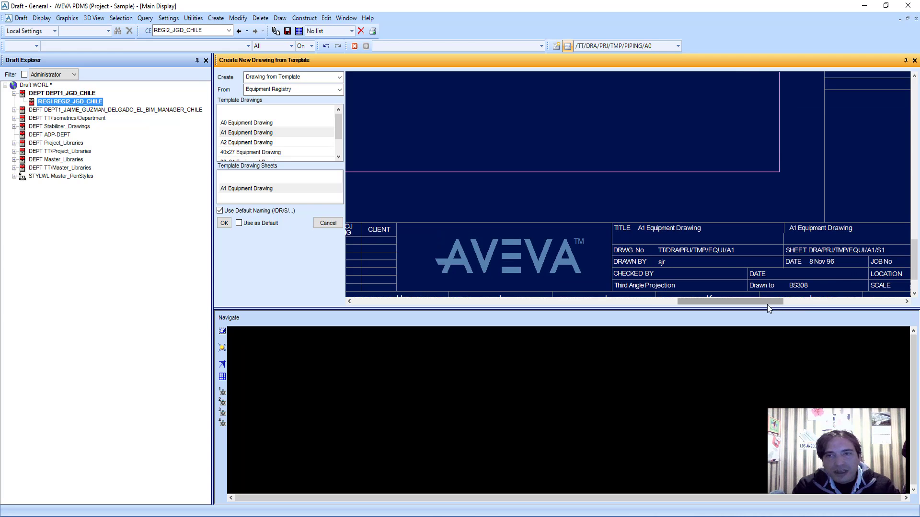
pyautogui.moveTo(767, 301); pyautogui.dragTo(809, 299)
pyautogui.scroll(-1, 816, 238)
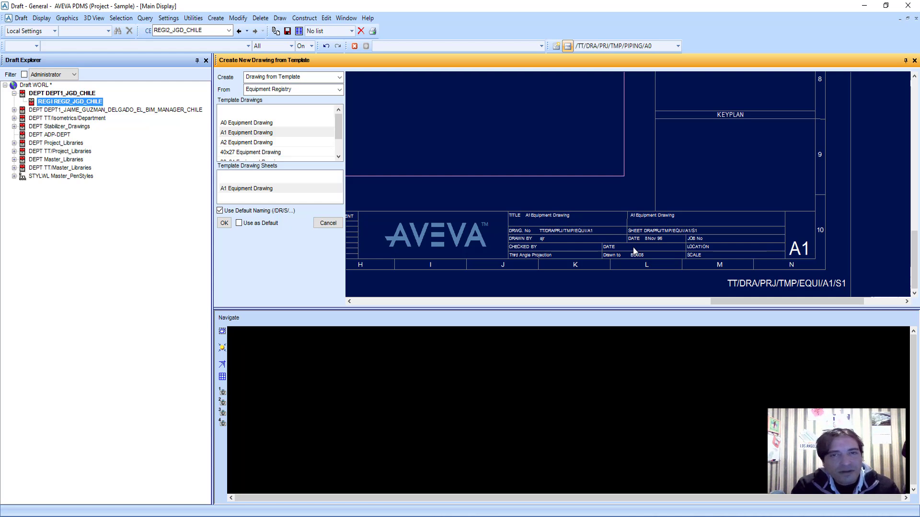
# Step: Pan across the A1 title block again, then zoom out to show the full sheet
pyautogui.scroll(1, 661, 263)
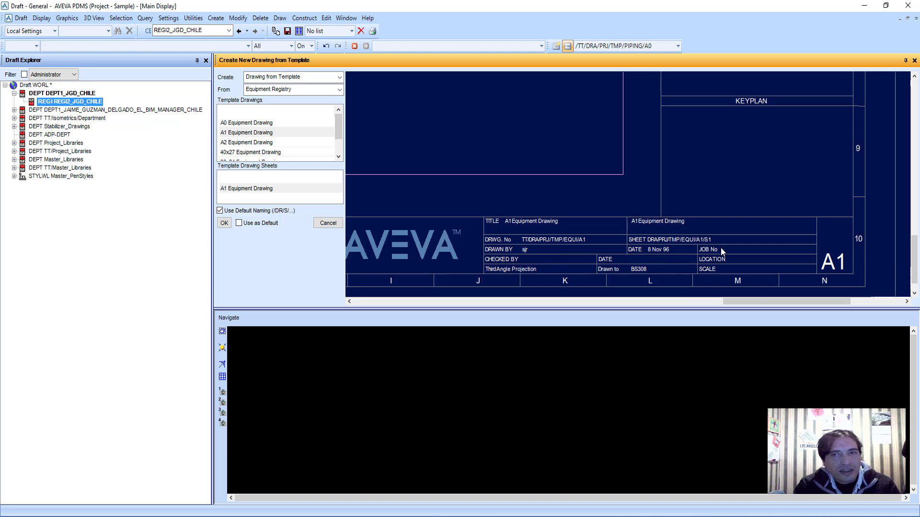
pyautogui.scroll(-3, 704, 235)
pyautogui.scroll(-1, 661, 211)
pyautogui.scroll(-1, 618, 198)
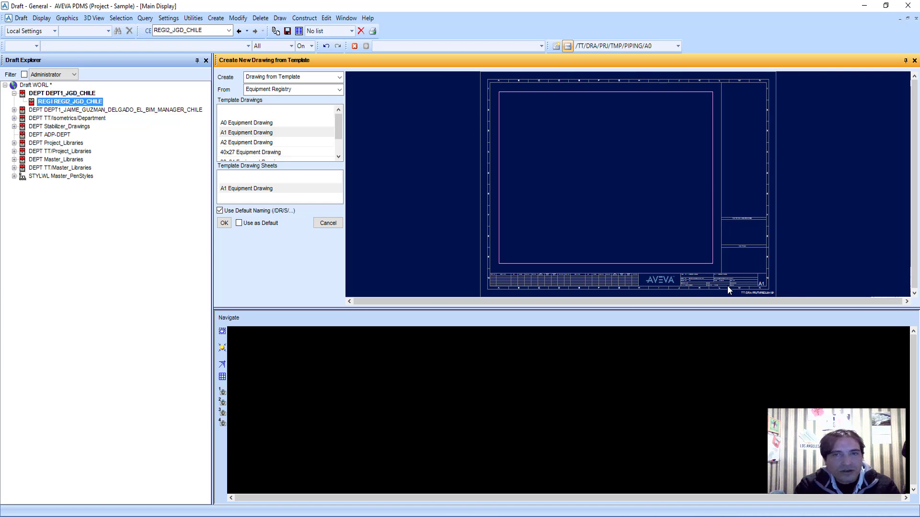
pyautogui.scroll(1, 780, 284)
pyautogui.scroll(1, 780, 284)
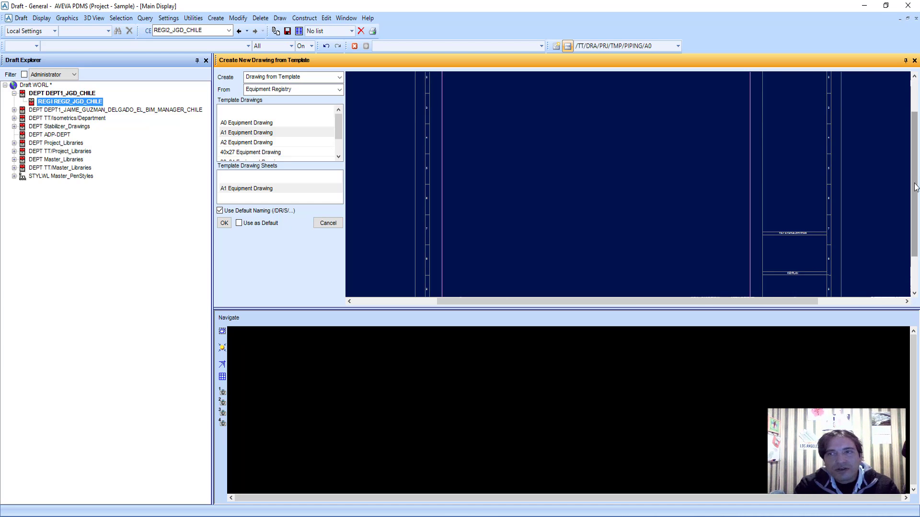
pyautogui.scroll(-3, 915, 187)
pyautogui.scroll(1, 842, 276)
pyautogui.moveTo(914, 196); pyautogui.dragTo(915, 265)
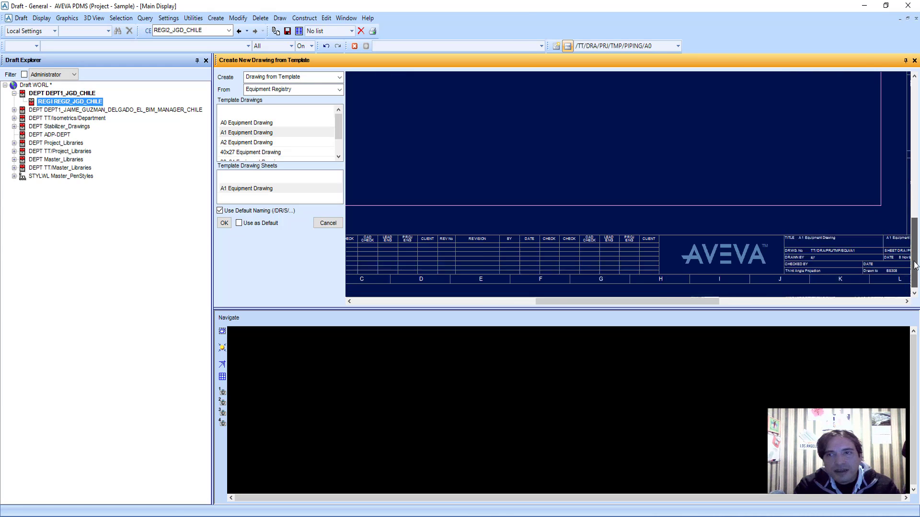
pyautogui.moveTo(704, 301); pyautogui.dragTo(841, 301)
pyautogui.scroll(1, 775, 273)
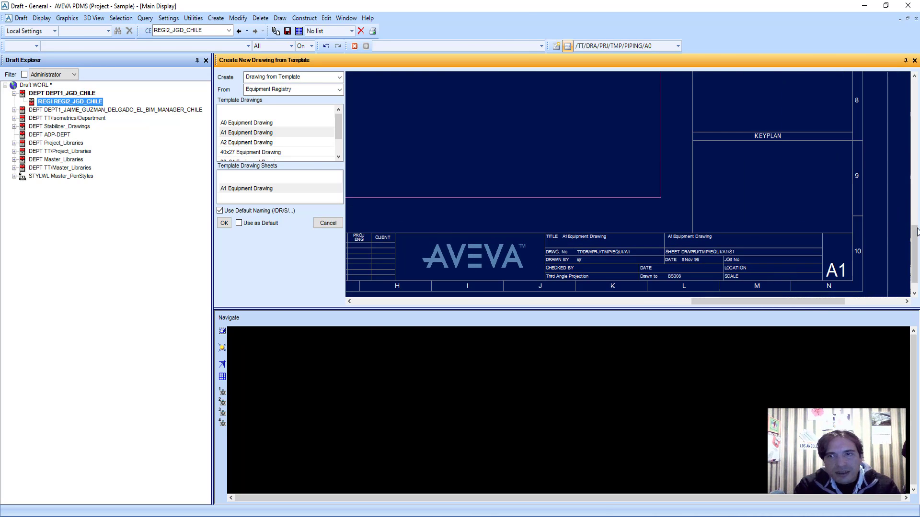
pyautogui.moveTo(916, 232); pyautogui.dragTo(916, 242)
pyautogui.scroll(1, 866, 257)
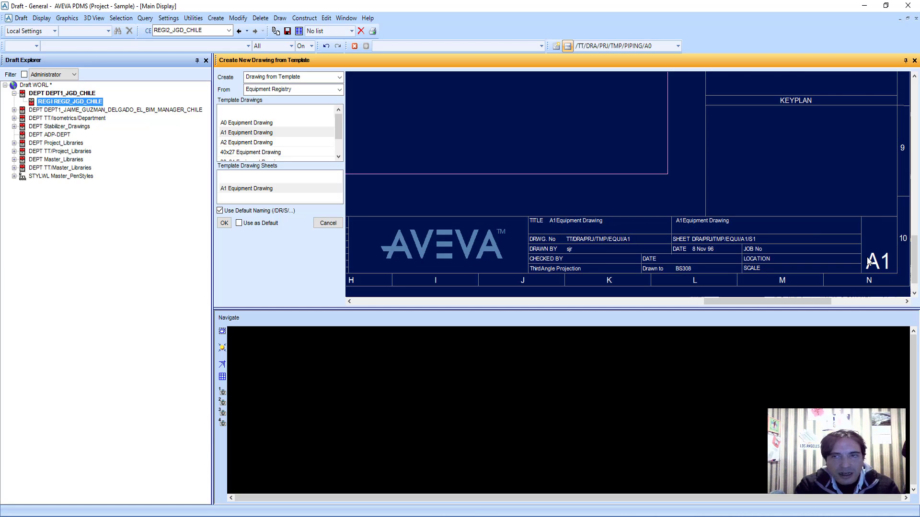
pyautogui.scroll(-2, 829, 245)
pyautogui.scroll(-1, 728, 221)
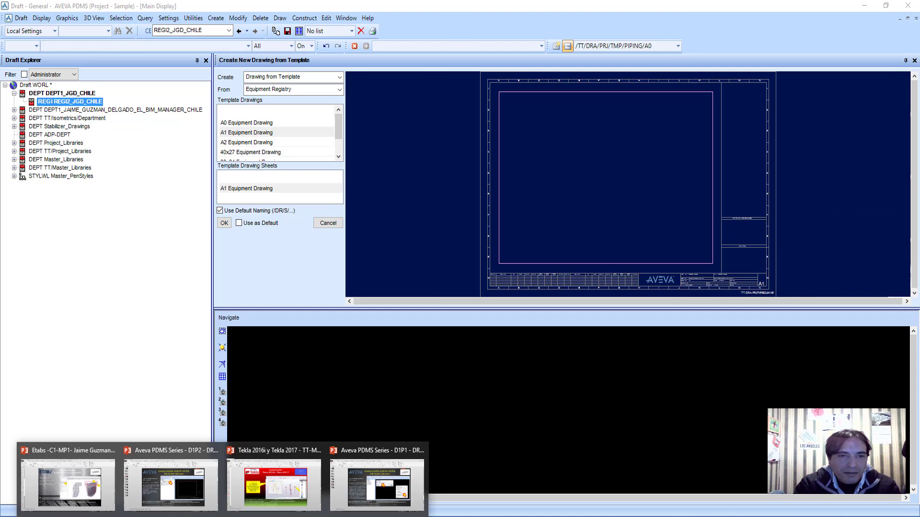
# Step: Bring up the AVEVA PDMS Series presentation and advance to slide 8 on drawing-from-template options
pyautogui.click(335, 502)
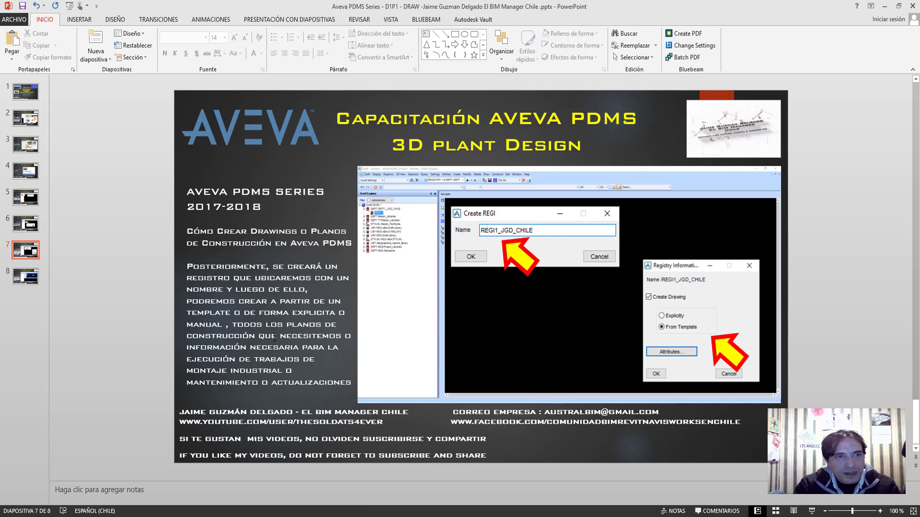
pyautogui.scroll(-1, 274, 337)
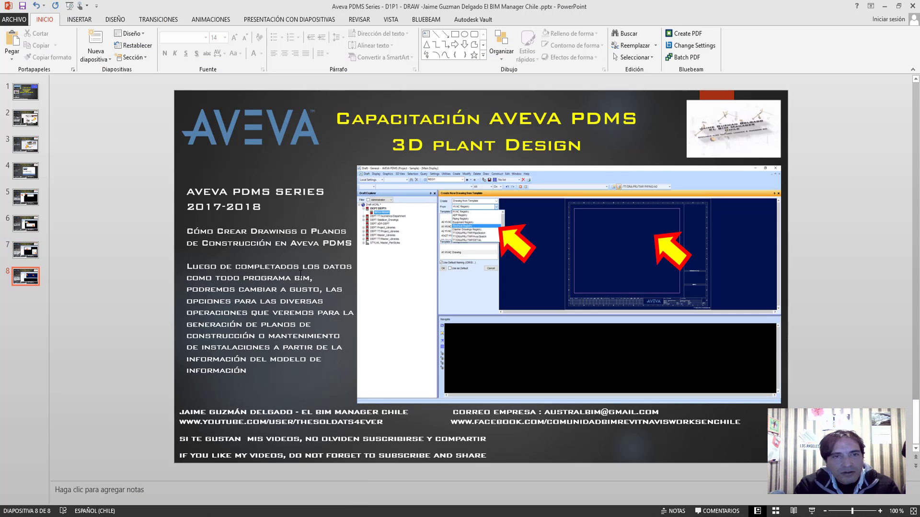